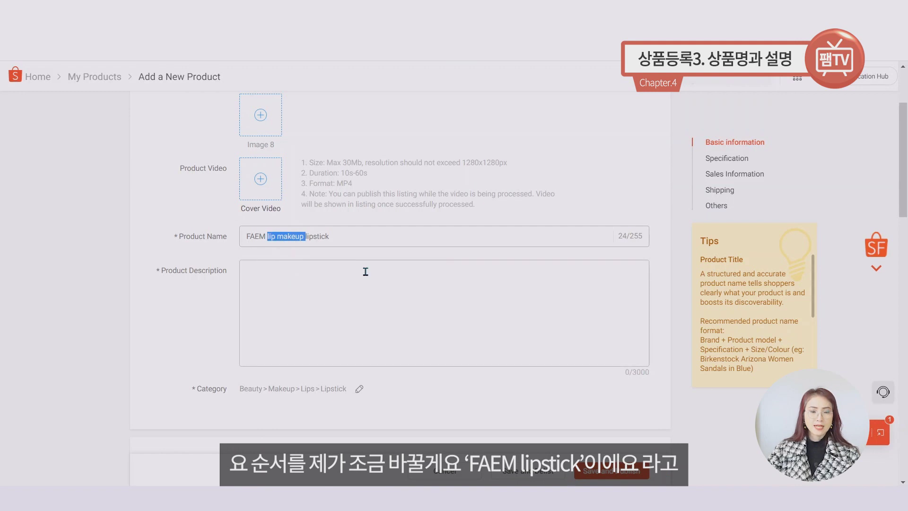
Step: Reword the product name to "FAEM lipstick lip makeup K-beauty"
key("ctrl+x")
left_click(333, 235)
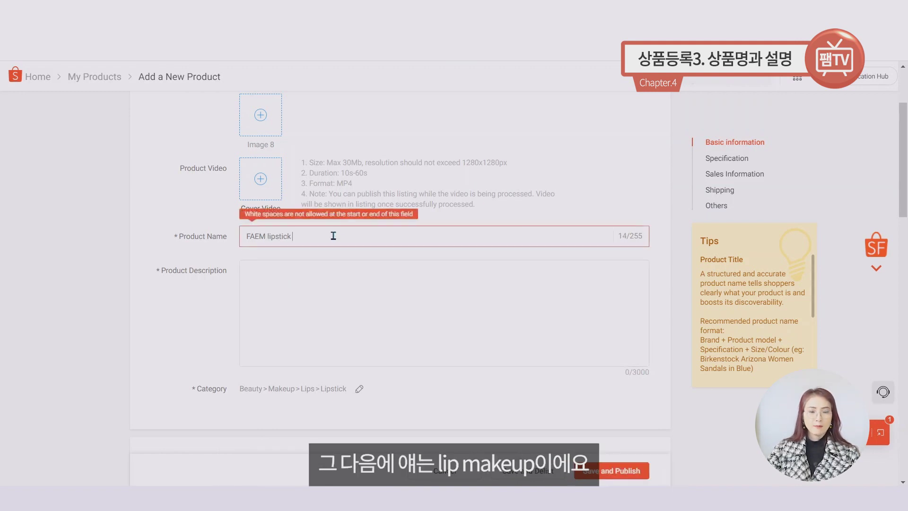
type("lip makeup")
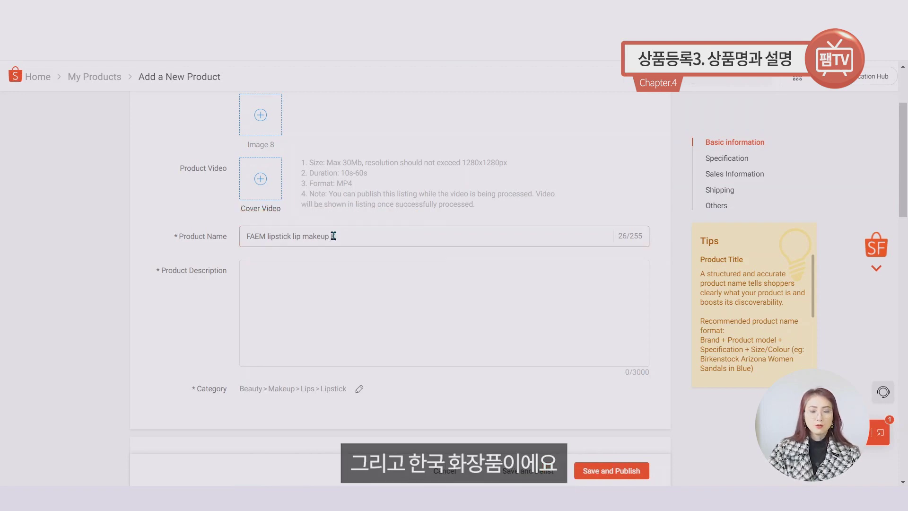
type("  -beauty")
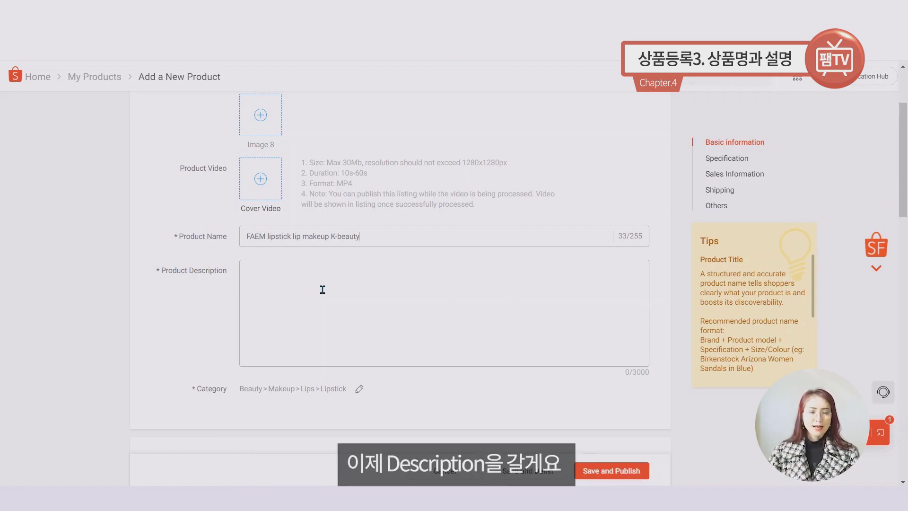
Step: Begin the product description with the heading "★ KEY FEATURERS ★" and two starred bullet lines separated by blank lines
left_click(293, 280)
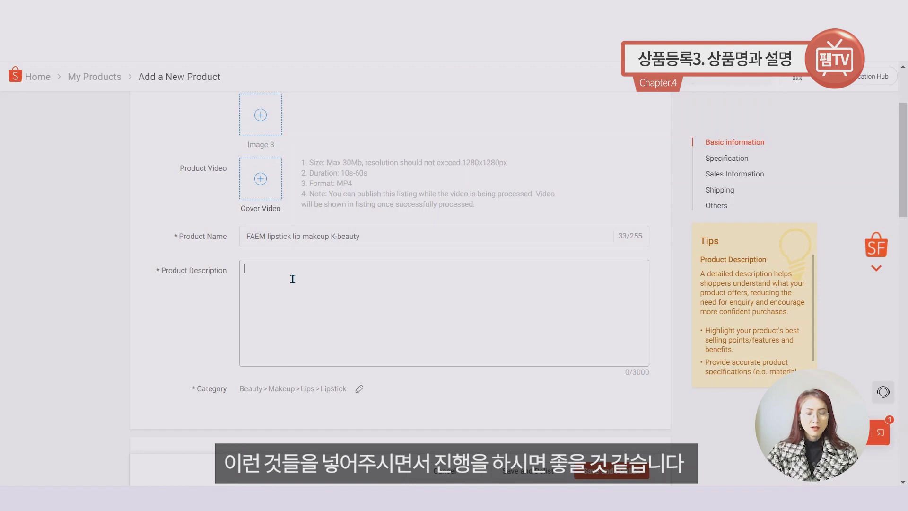
type("ㅁ")
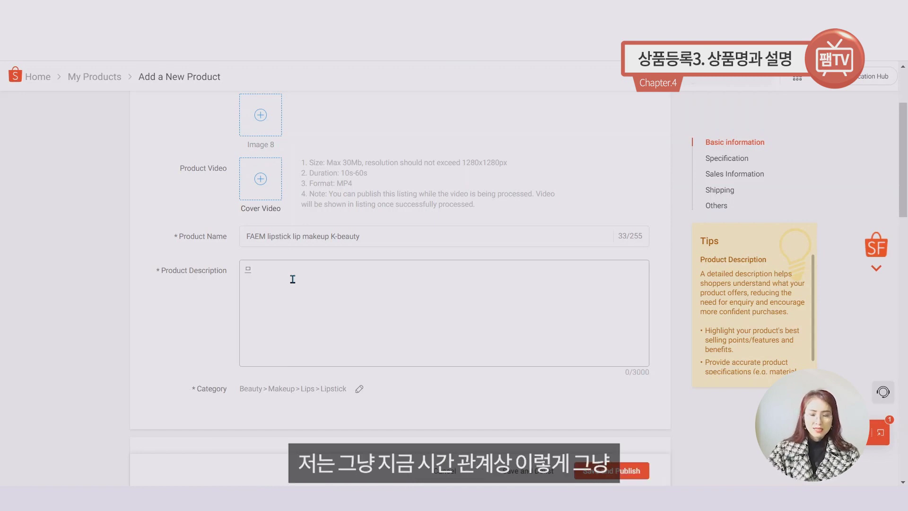
type("★")
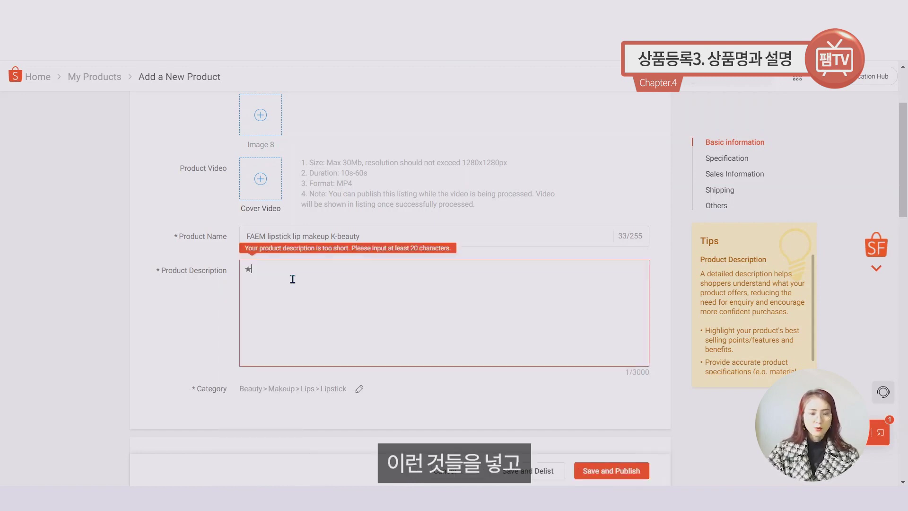
key("Caps_Lock")
type("KEY ")
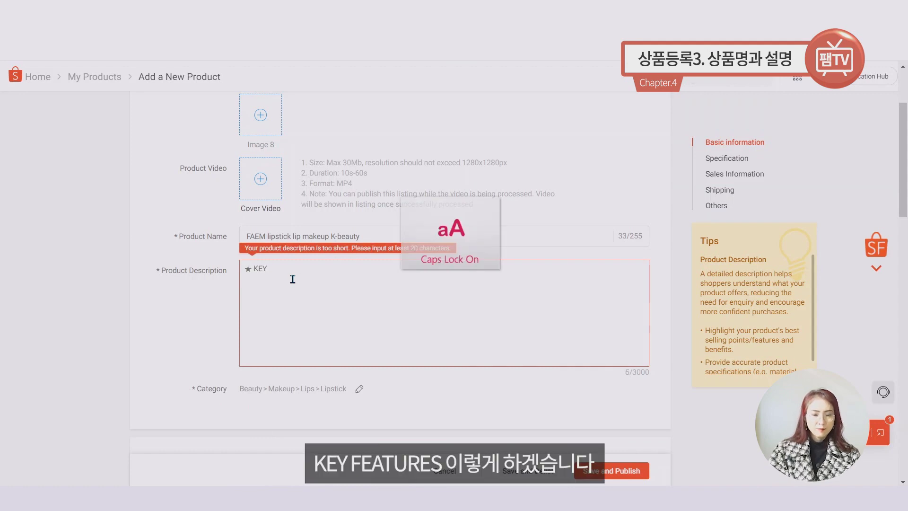
type("FEATURERS ★")
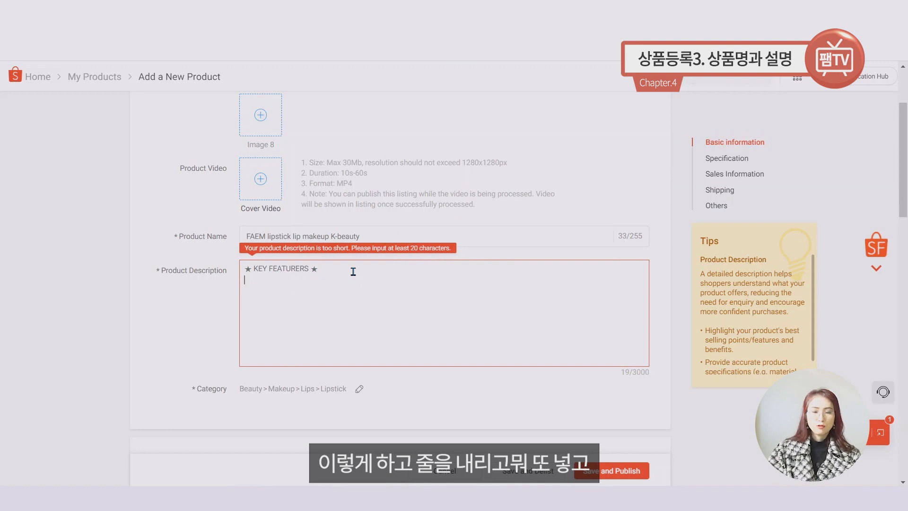
key("Return")
type("★")
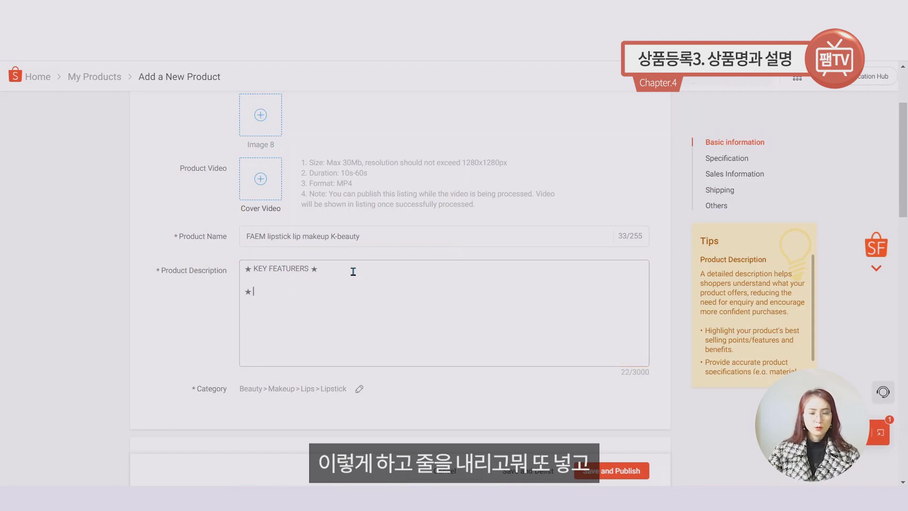
key("Return")
type("★")
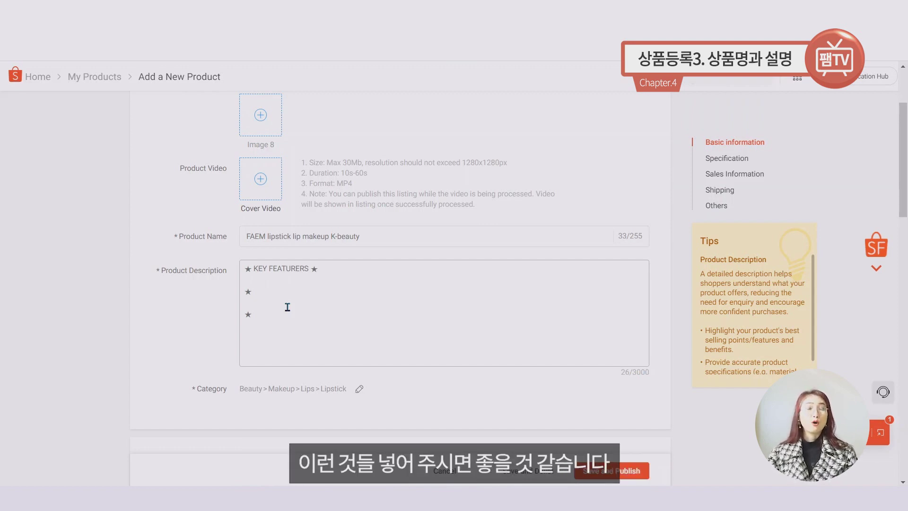
Step: Look through the available brands in the Specification section and set the product's brand to "No brand"
scroll(459, 347, "down", 6)
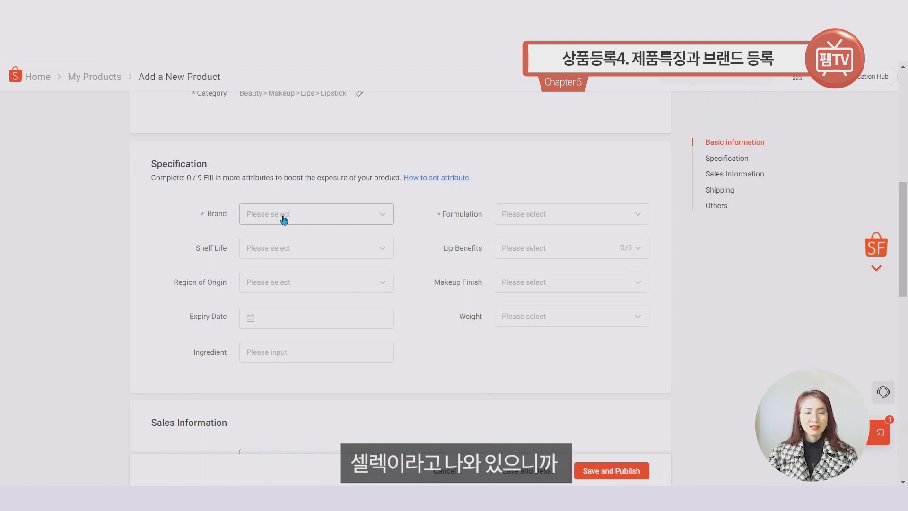
left_click(364, 217)
left_click_drag(391, 274, 390, 341)
scroll(392, 350, "down", 1)
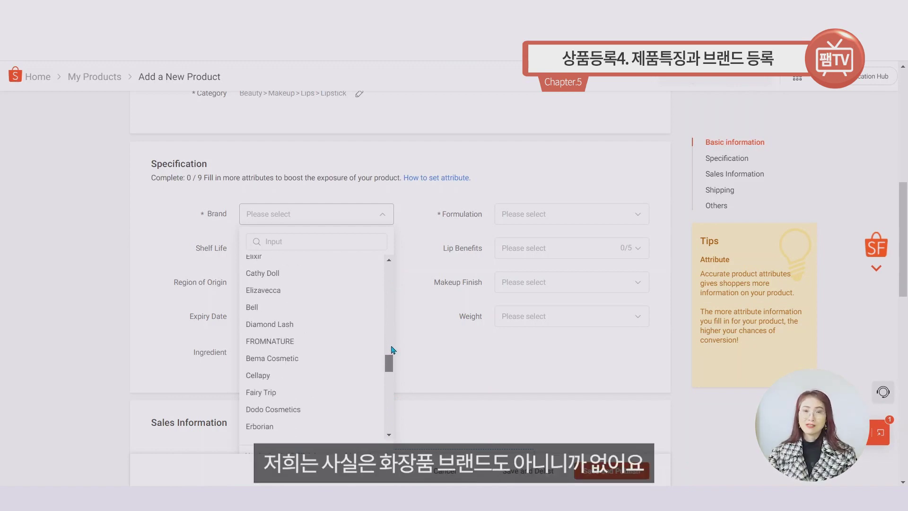
scroll(393, 353, "down", 1)
scroll(392, 354, "down", 6)
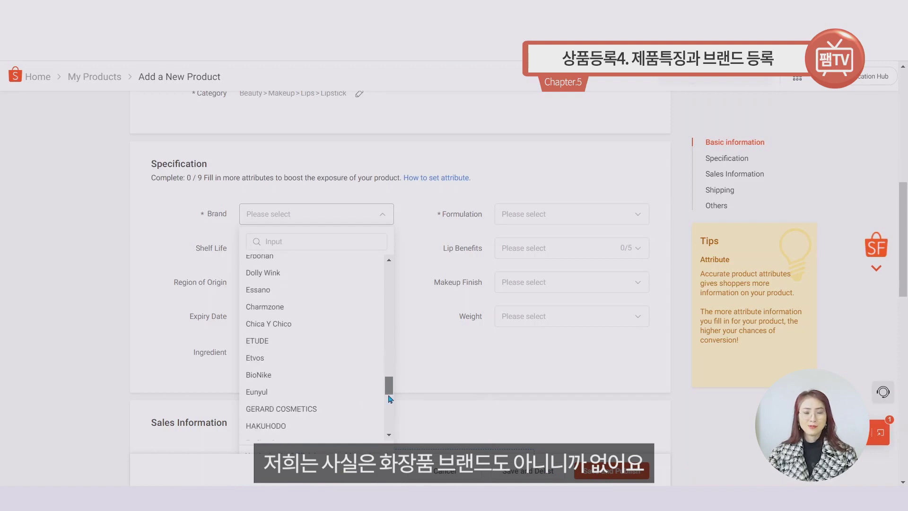
left_click_drag(389, 413, 388, 432)
left_click(296, 244)
scroll(426, 395, "down", 2)
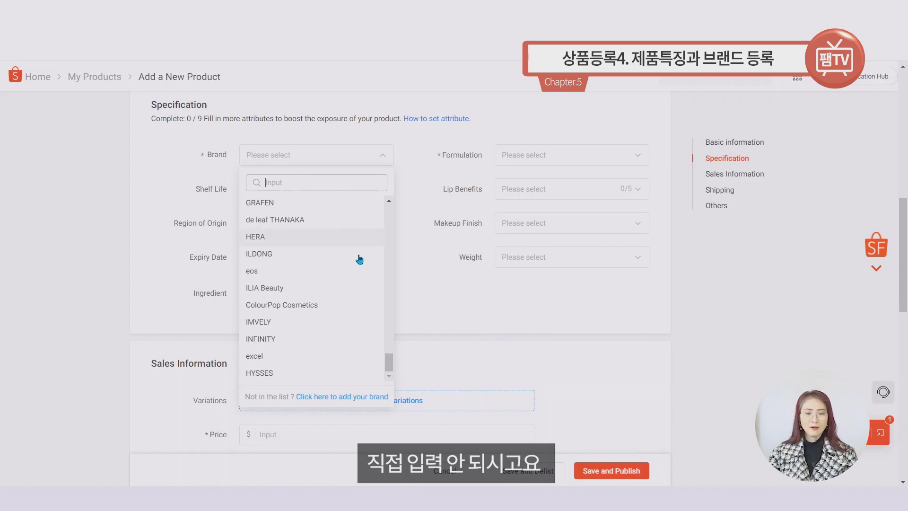
left_click_drag(389, 362, 391, 197)
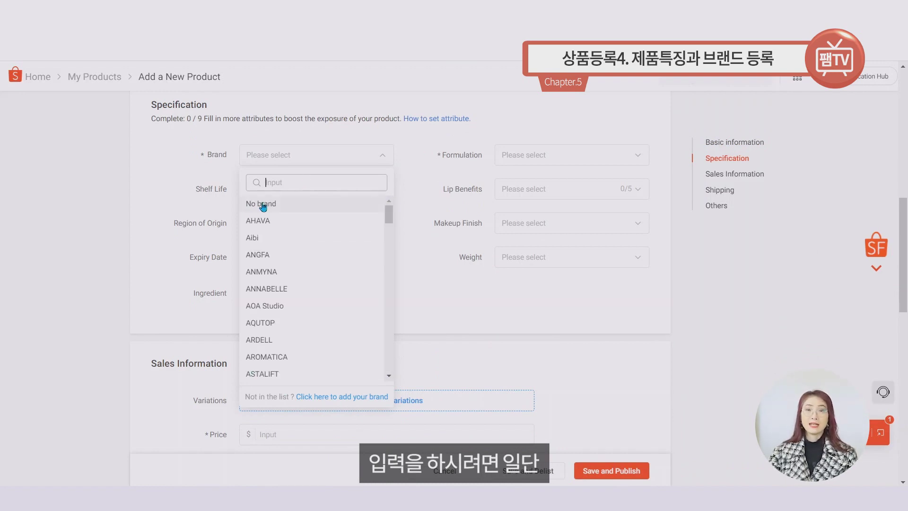
left_click(263, 205)
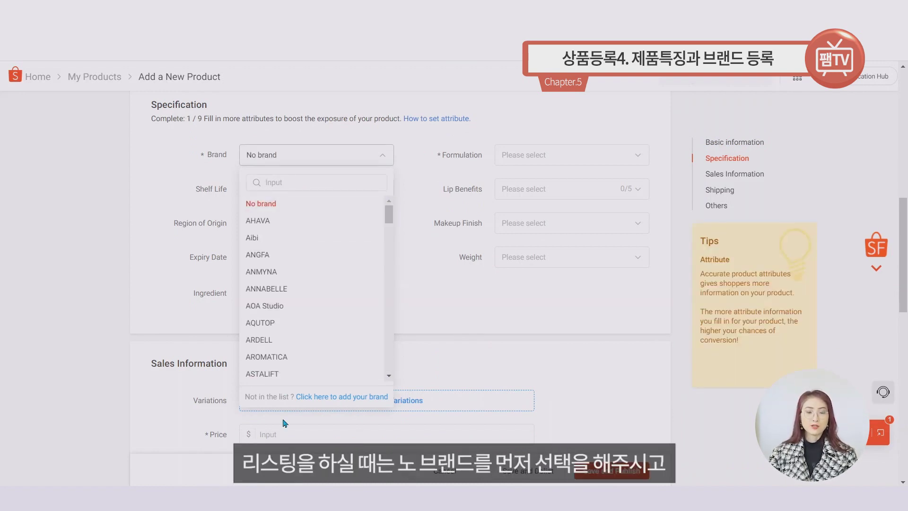
Step: Open the form for adding an unlisted brand and fill in the brand name FAEM with two sample product images
left_click(312, 398)
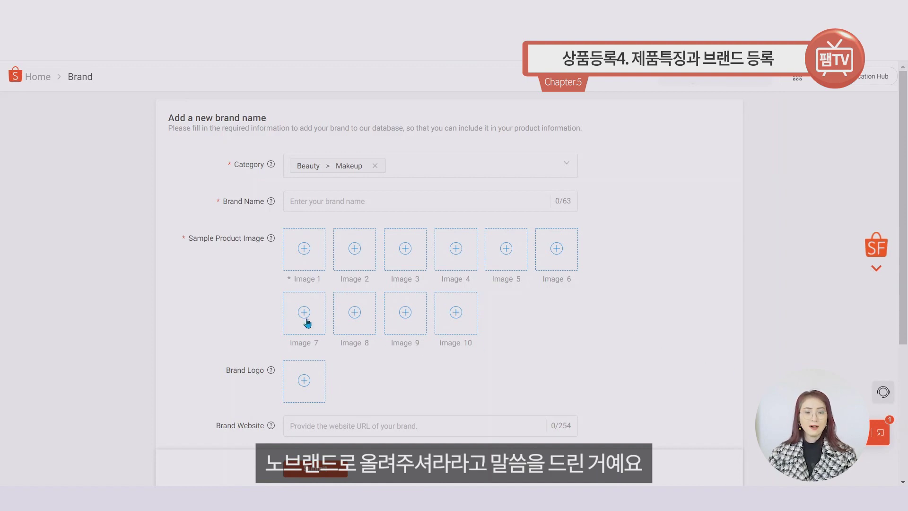
left_click(340, 196)
key("Caps_Lock")
key("Caps_Lock")
type("FAEM")
left_click(303, 249)
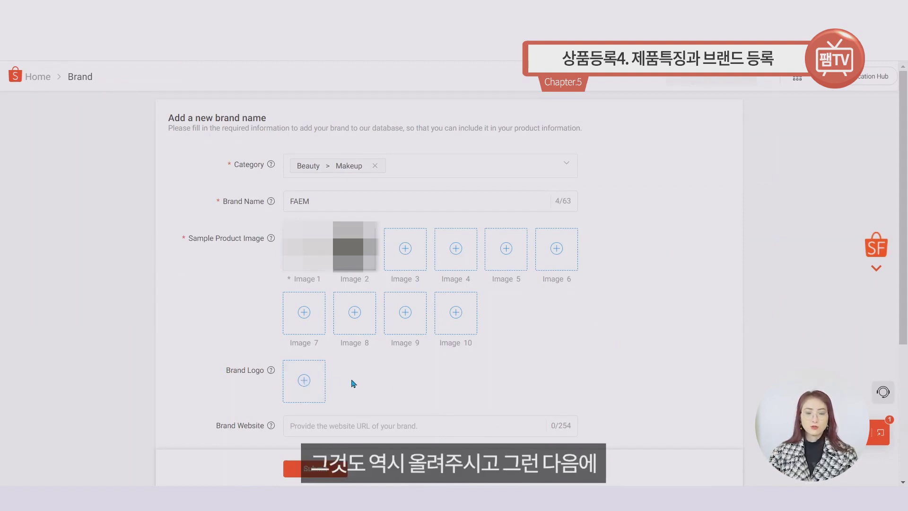
scroll(384, 375, "down", 1)
scroll(384, 376, "down", 1)
left_click_drag(182, 121, 192, 121)
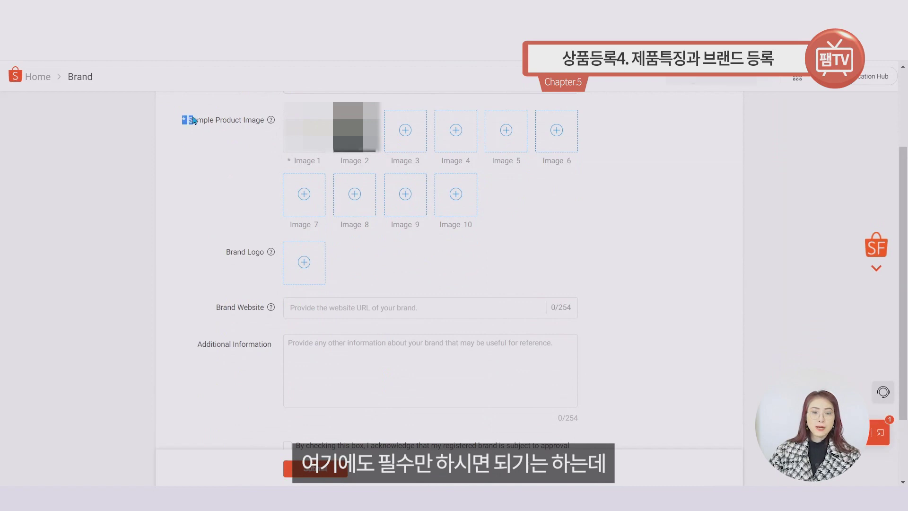
left_click(207, 247)
scroll(251, 331, "down", 1)
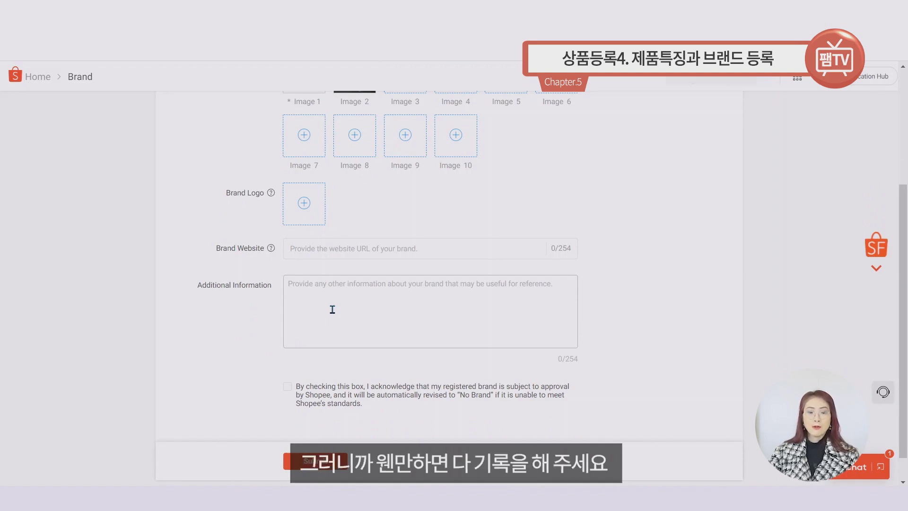
type("www.s")
key("BackSpace")
key("BackSpace")
key("BackSpace")
key("BackSpace")
key("BackSpace")
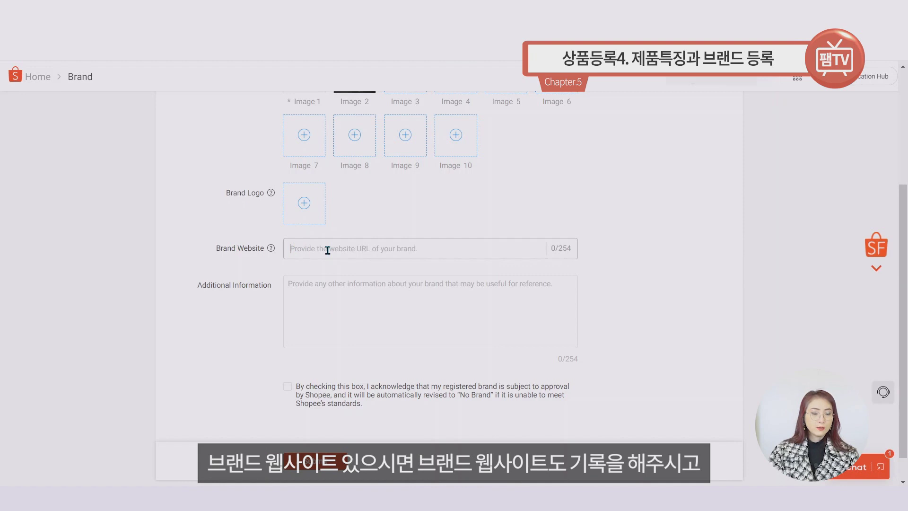
key("Caps_Lock")
type("www.faem.co.kr")
Step: Accept the acknowledgement that the brand is subject to Shopee approval and return to the product listing
left_click(329, 286)
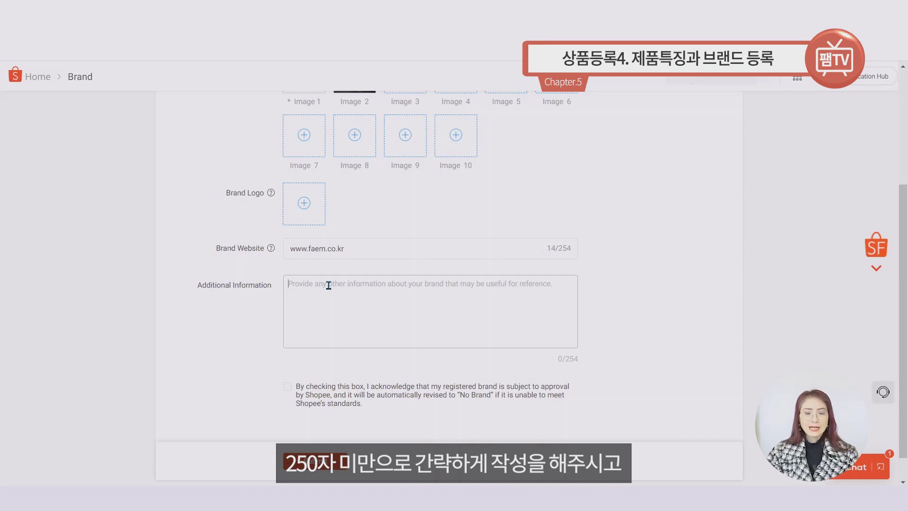
left_click(287, 387)
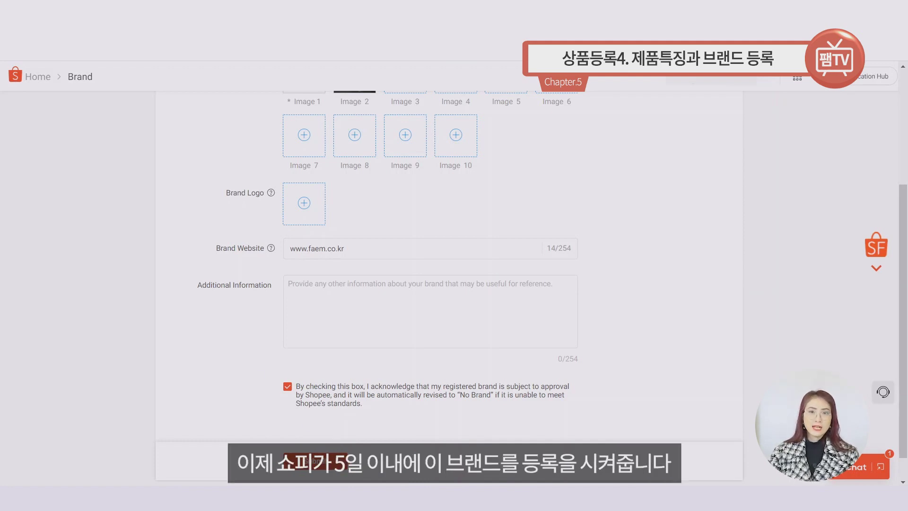
key("ctrl+w")
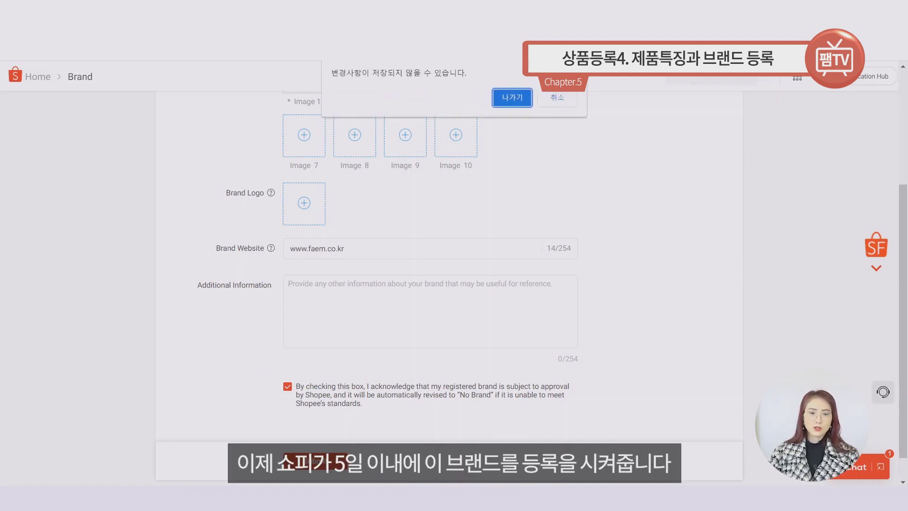
left_click(553, 98)
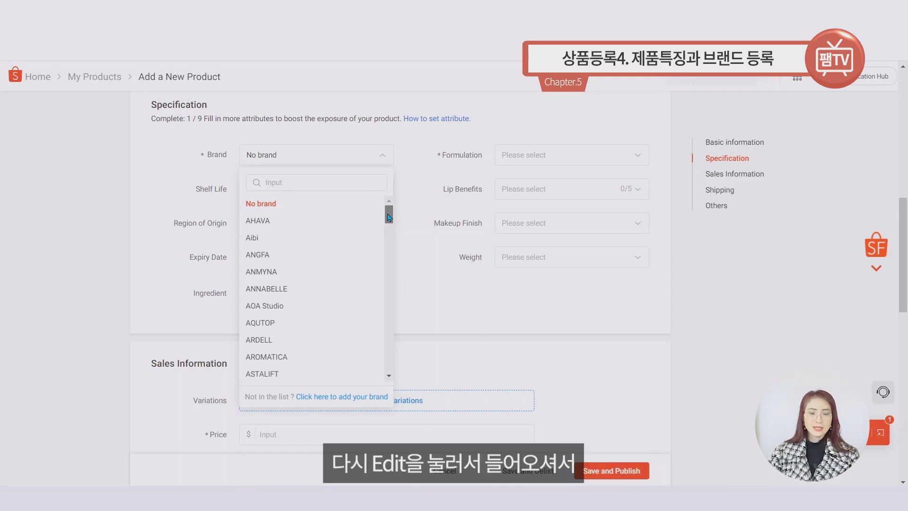
Step: Review the brand list and the specification attributes such as Formulation, Lip Benefits, Shelf Life, Region of Origin, Expiry Date and Ingredient
left_click_drag(389, 217, 391, 292)
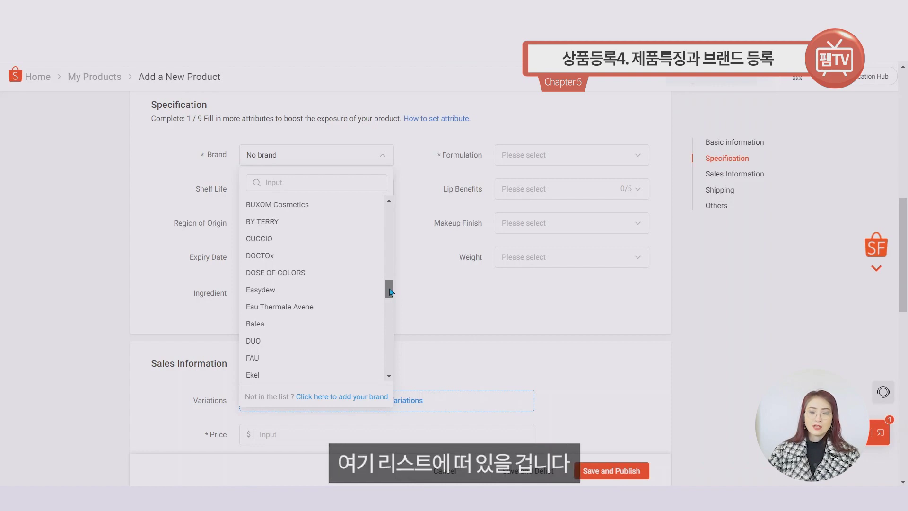
left_click(479, 332)
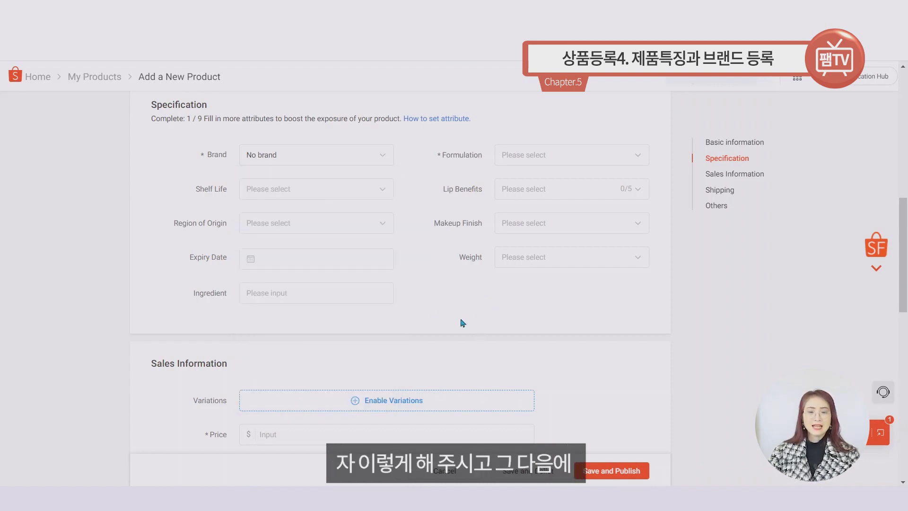
left_click_drag(441, 156, 497, 159)
left_click_drag(444, 188, 497, 193)
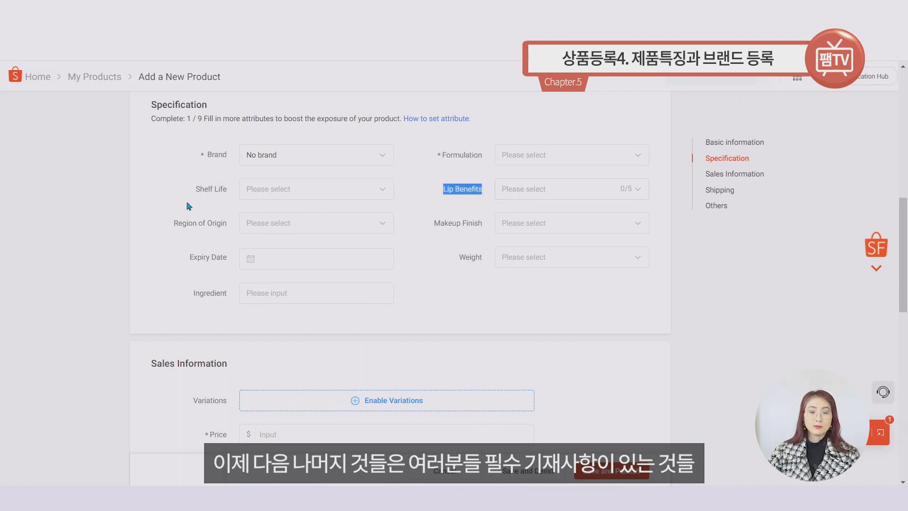
left_click_drag(195, 194, 225, 190)
left_click_drag(179, 224, 228, 226)
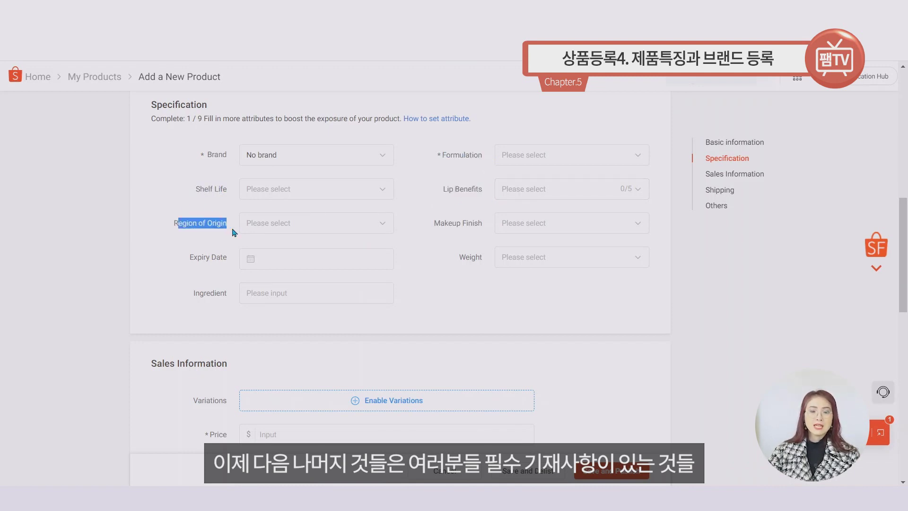
left_click_drag(190, 256, 232, 259)
left_click_drag(192, 295, 236, 297)
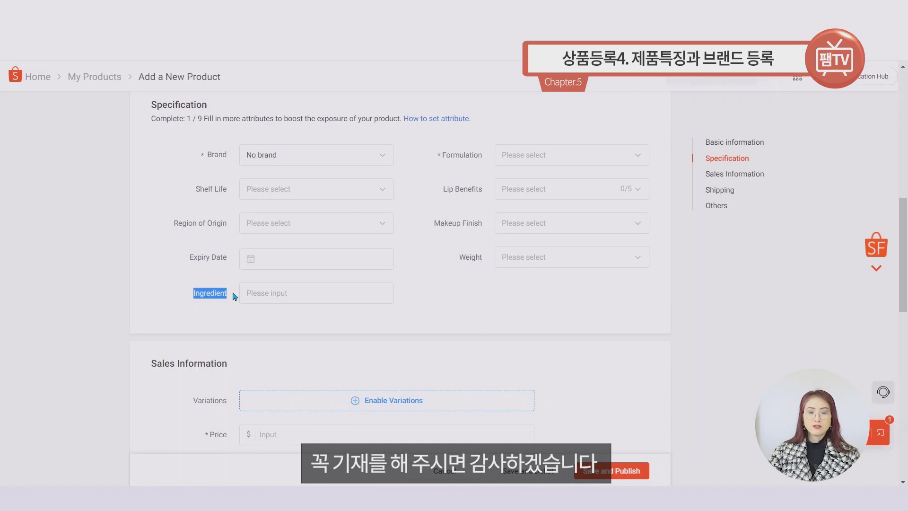
Step: Set the product's price to $24 and its total stock to 100 in the Sales Information section
scroll(504, 281, "down", 1)
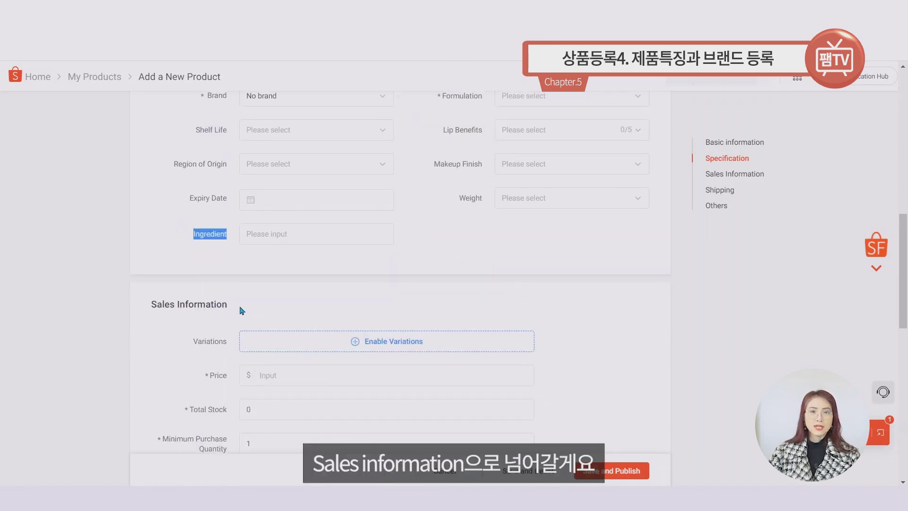
scroll(243, 311, "down", 3)
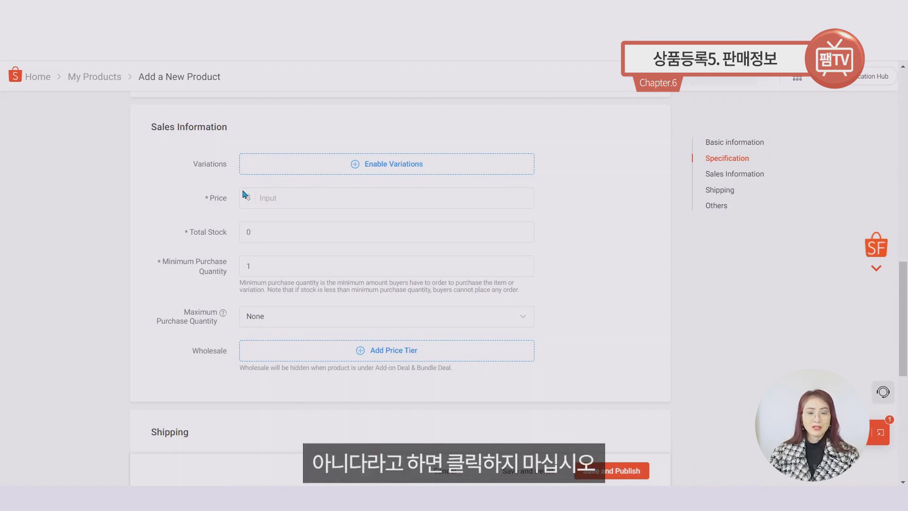
left_click(274, 199)
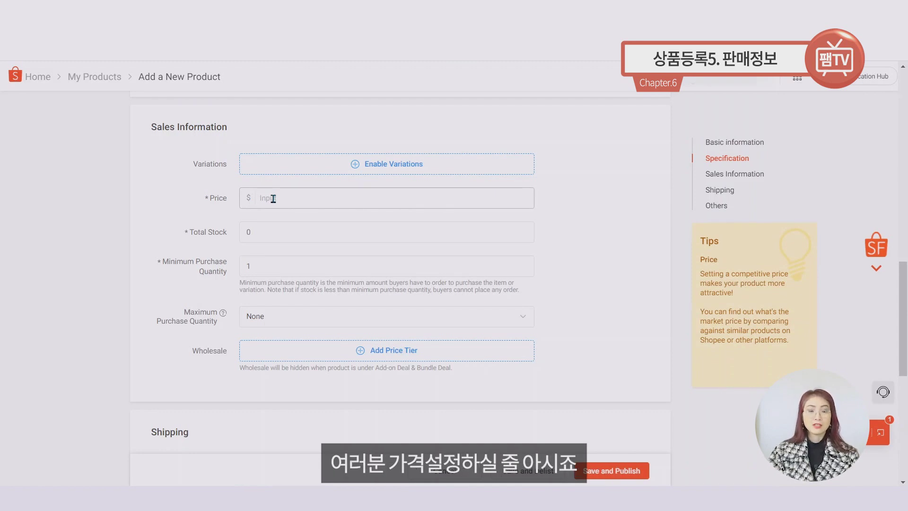
type("24")
left_click_drag(264, 235, 195, 236)
type("100")
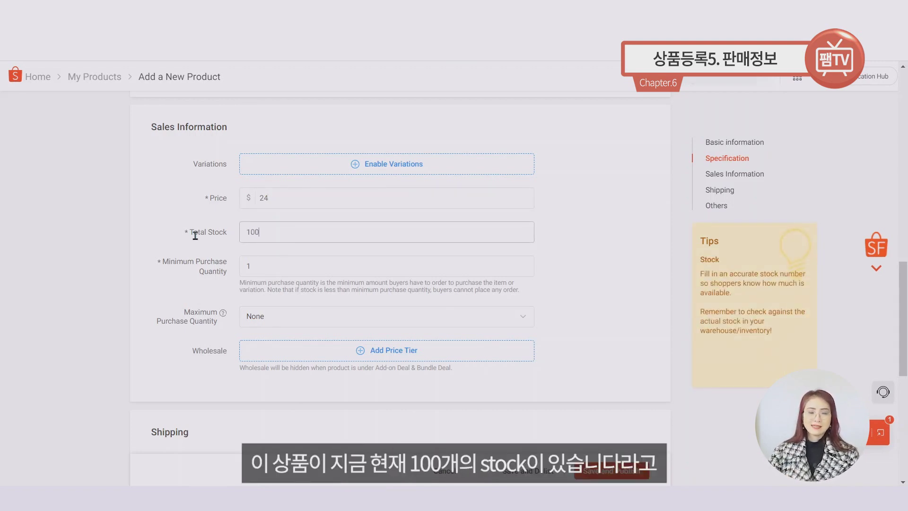
scroll(458, 243, "down", 1)
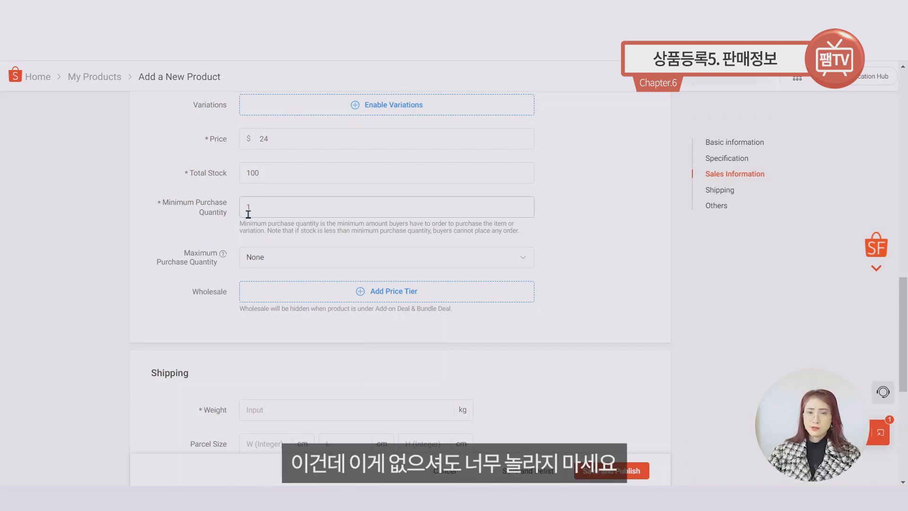
Step: Examine the Minimum Purchase Quantity setting in the Sales Information section
double_click(299, 208)
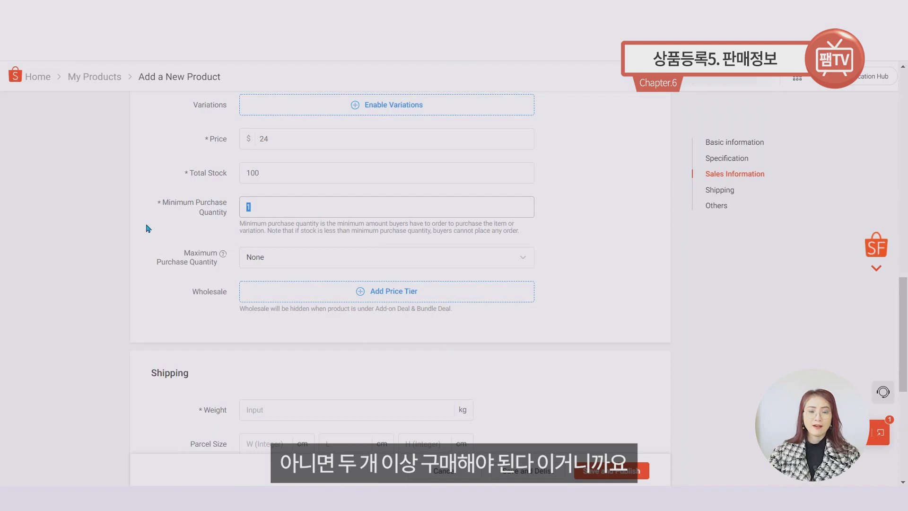
left_click(172, 211)
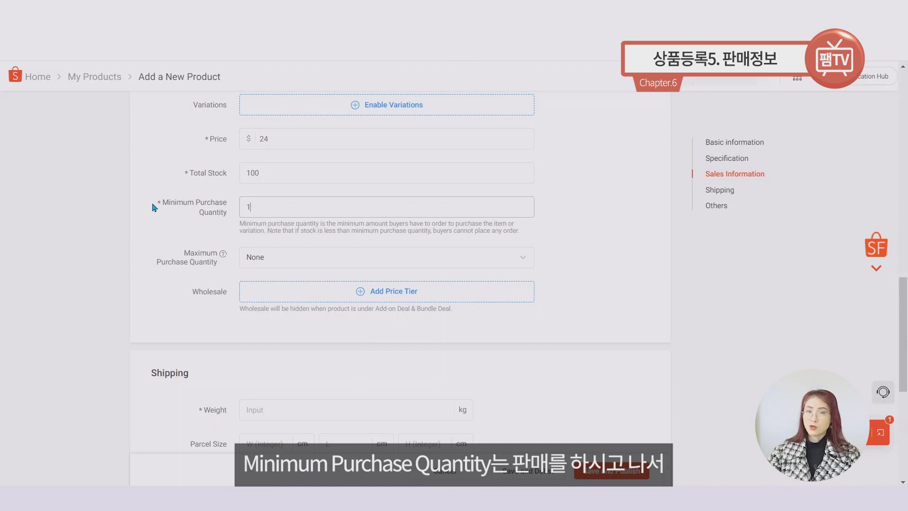
left_click_drag(265, 204, 232, 208)
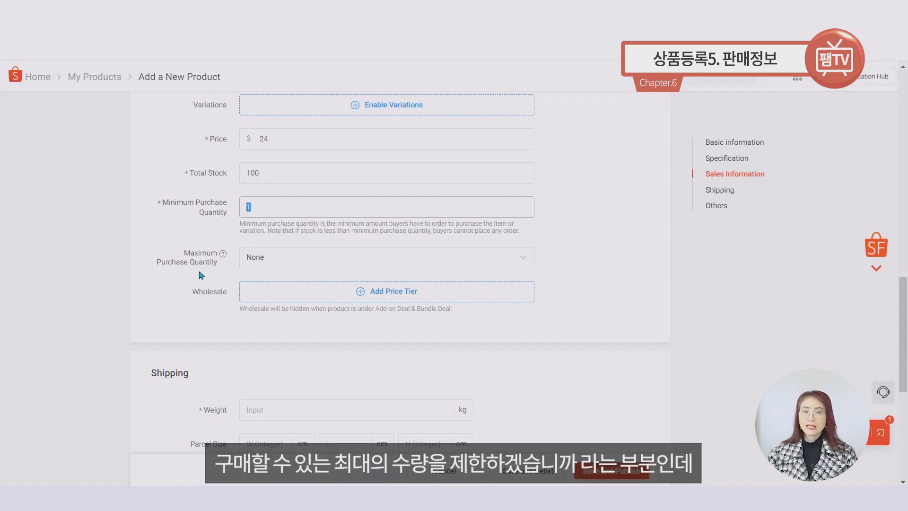
Step: Try the Per Order and Per Time Period options for Maximum Purchase Quantity, and set it back to None
left_click(282, 261)
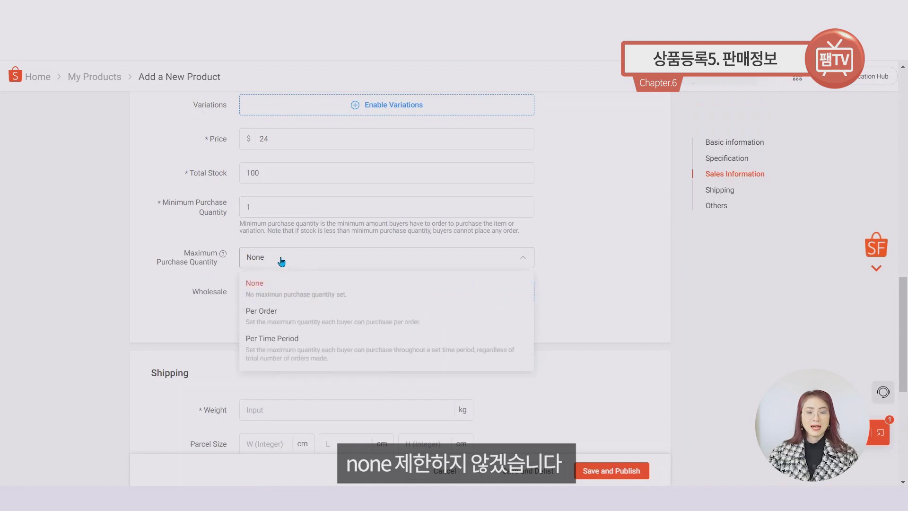
left_click(279, 313)
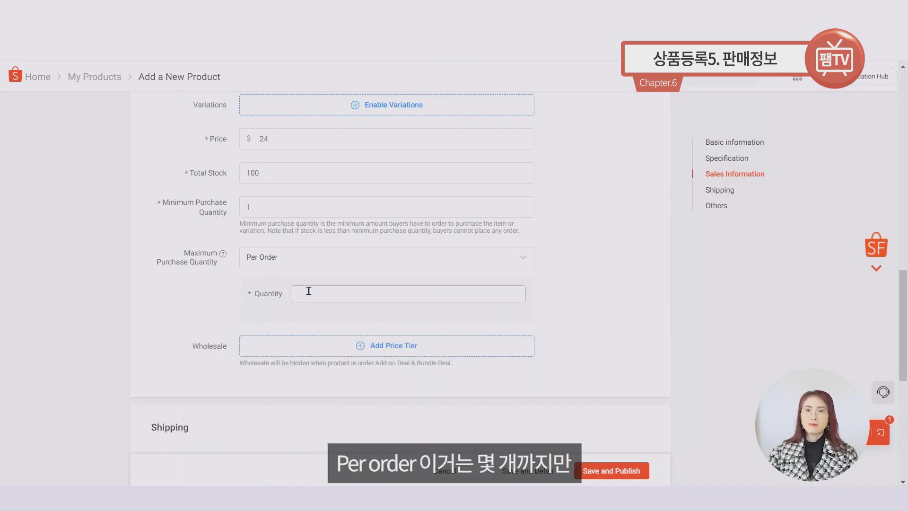
left_click(298, 260)
left_click(269, 348)
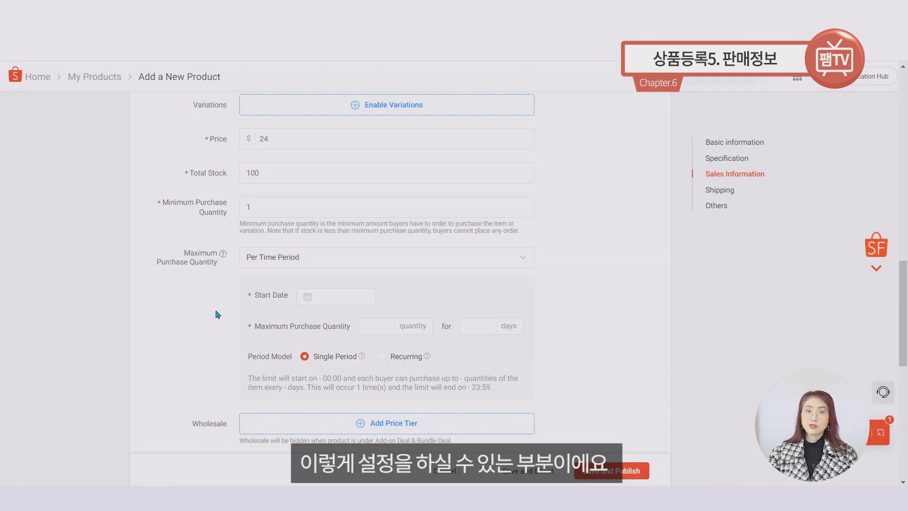
left_click(284, 262)
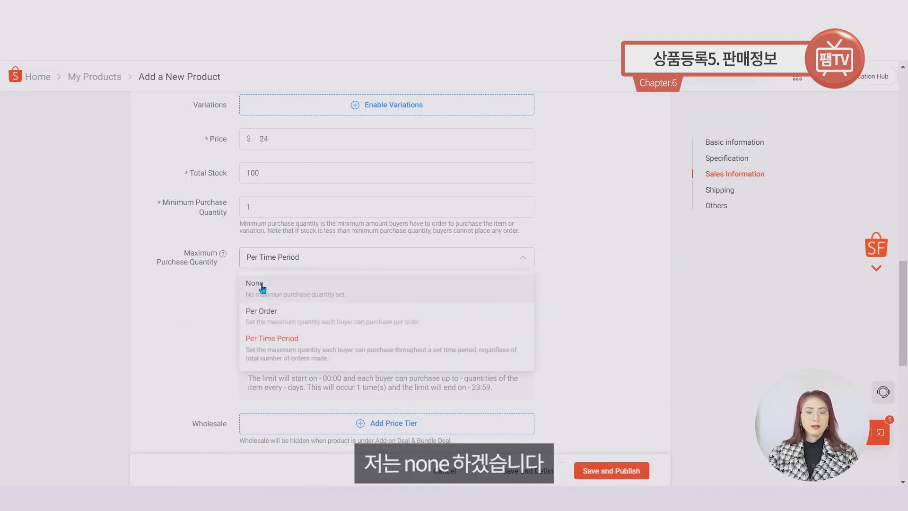
left_click(263, 289)
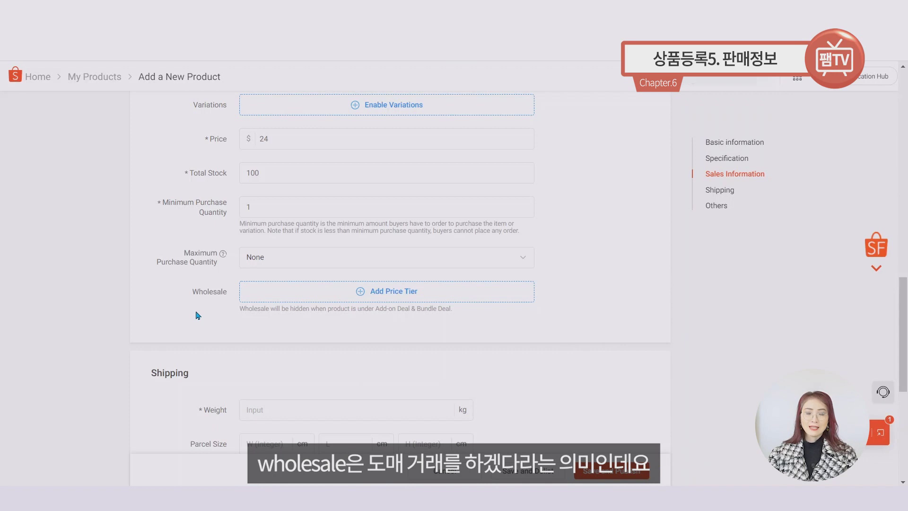
Step: Add a wholesale price tier for 5 to 10 items at a unit price of $22
left_click(395, 294)
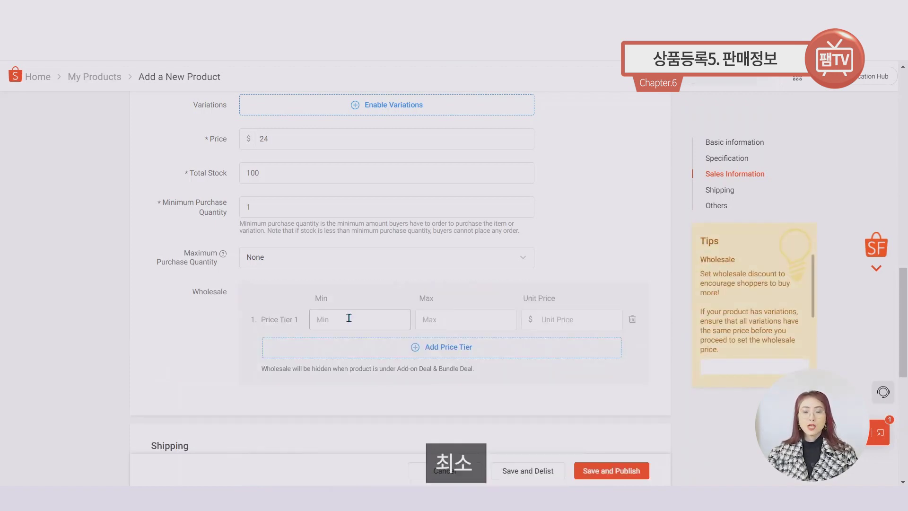
type("510")
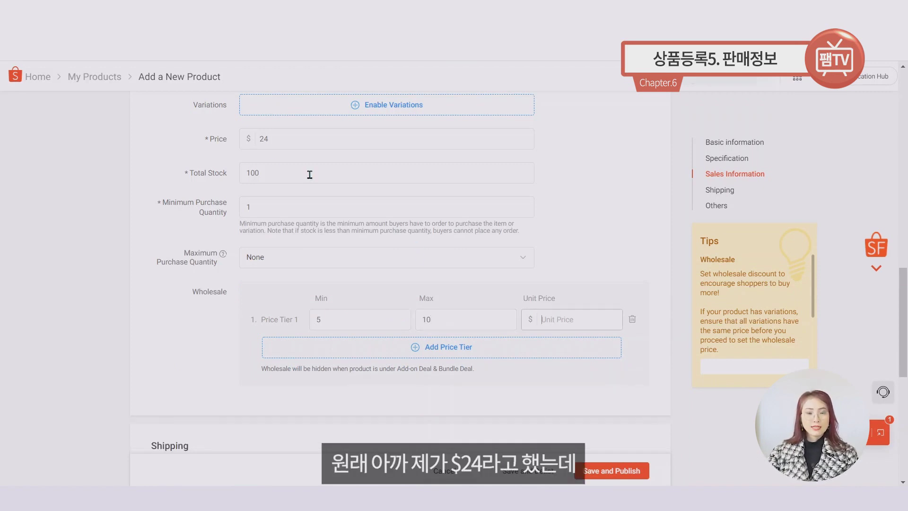
double_click(263, 138)
left_click(563, 320)
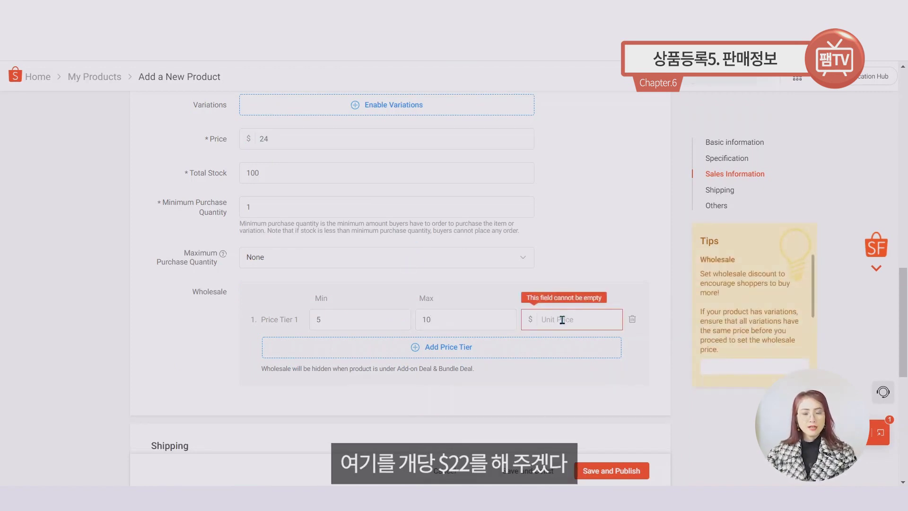
type("22")
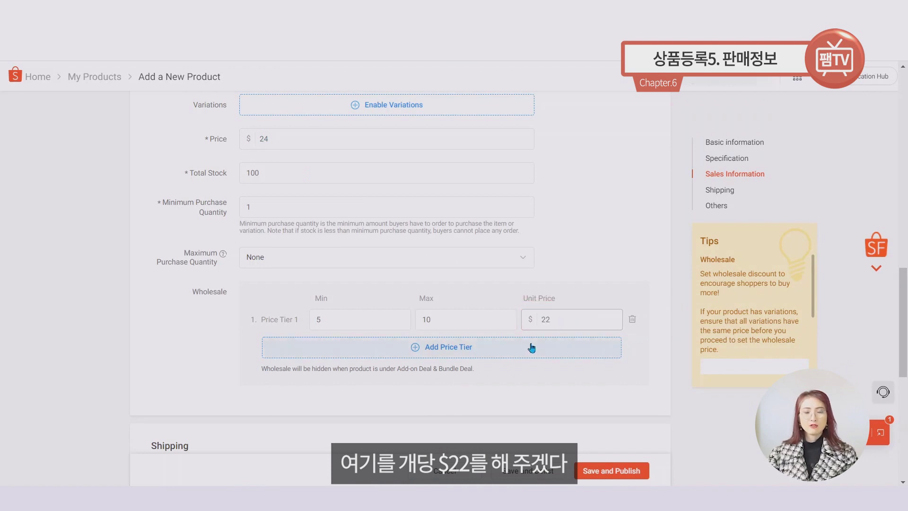
Step: Add a second wholesale price tier with a maximum of 20 items at a unit price of $20
left_click(459, 354)
left_click(450, 347)
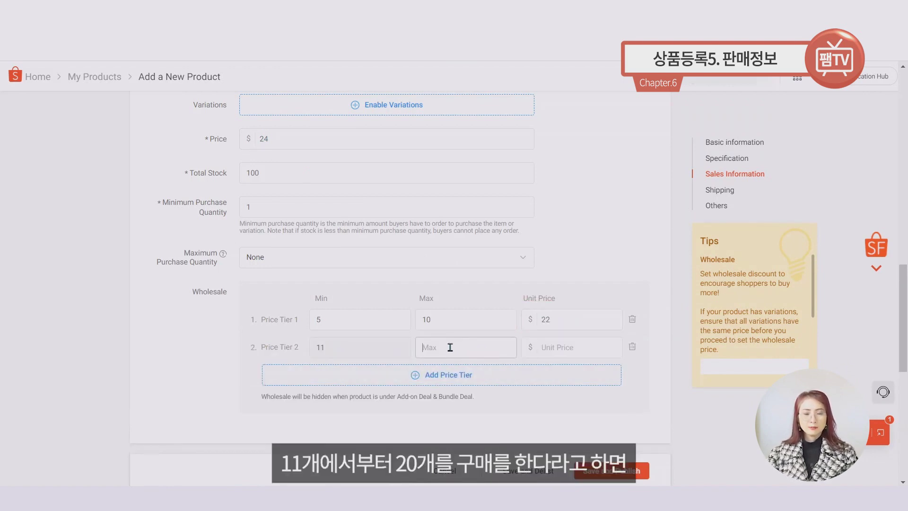
type("20")
left_click(563, 347)
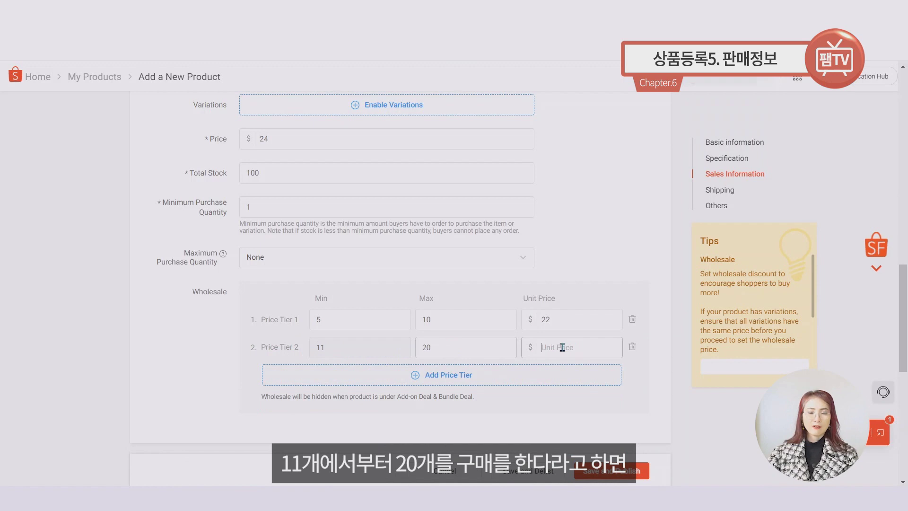
type("20")
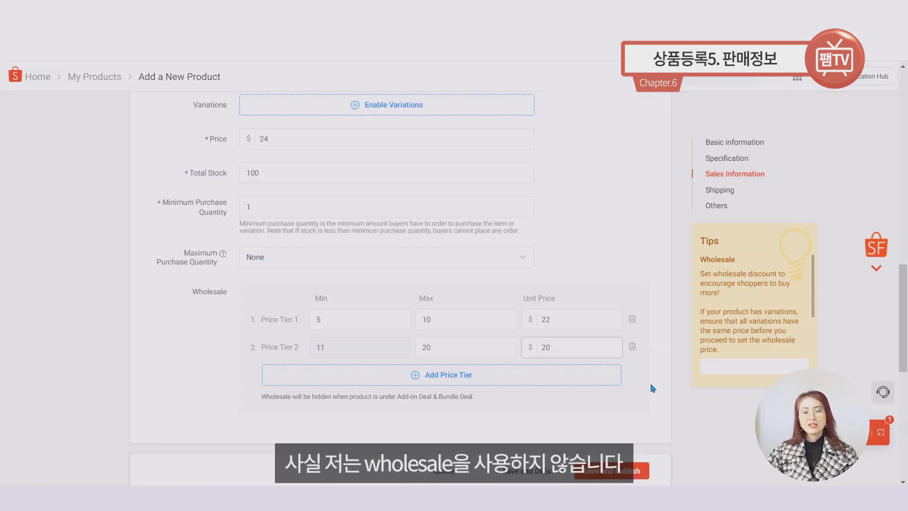
Step: Delete both wholesale price tiers
left_click(633, 348)
left_click(633, 319)
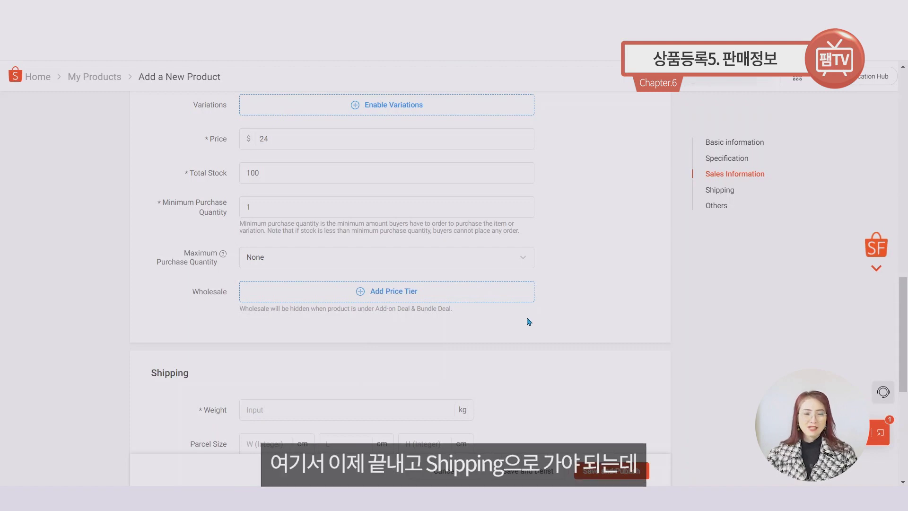
Step: Enable variations for the product and name the first variation Colors
scroll(581, 365, "up", 1)
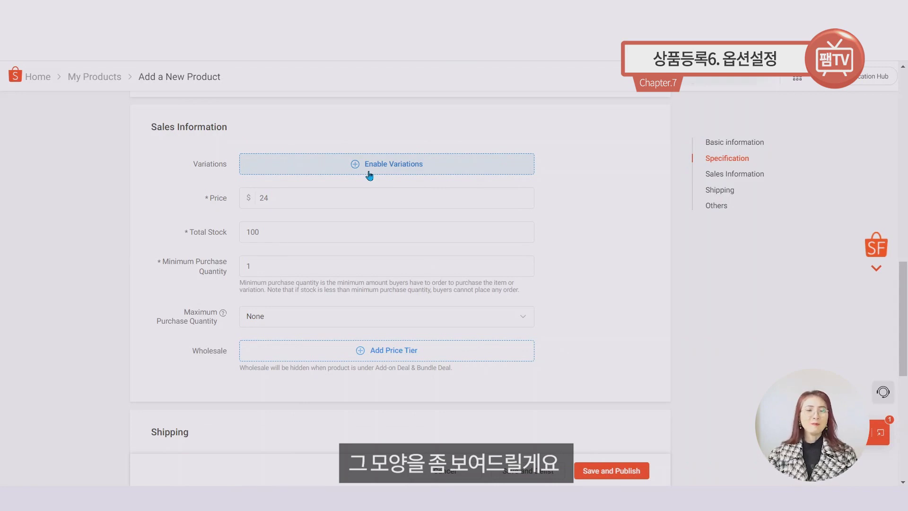
left_click(337, 166)
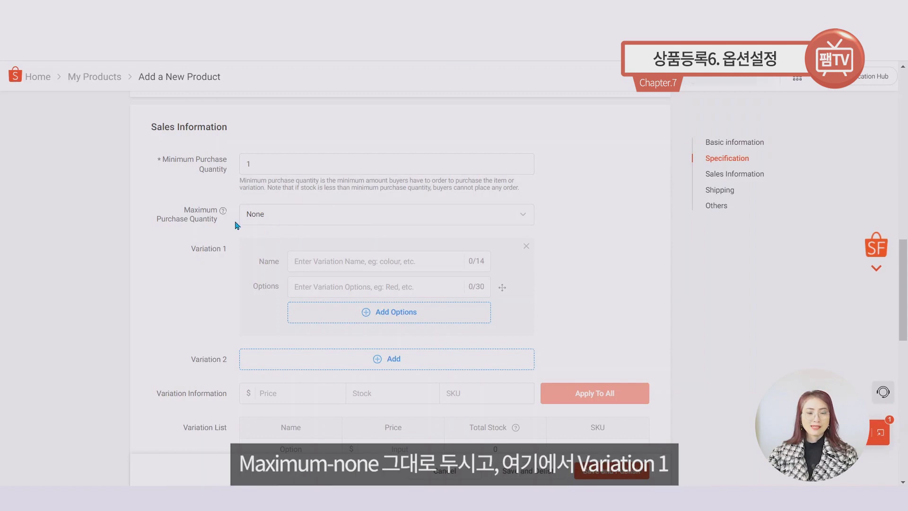
scroll(561, 257, "down", 2)
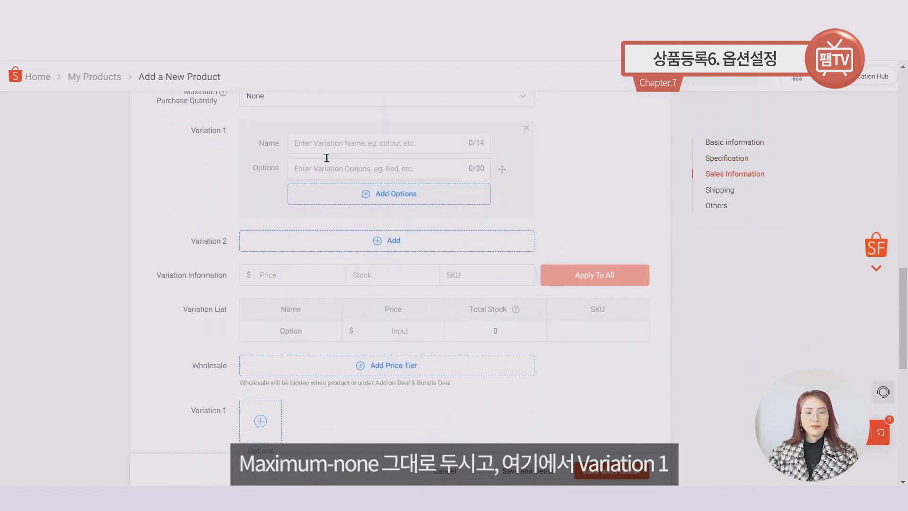
left_click(317, 142)
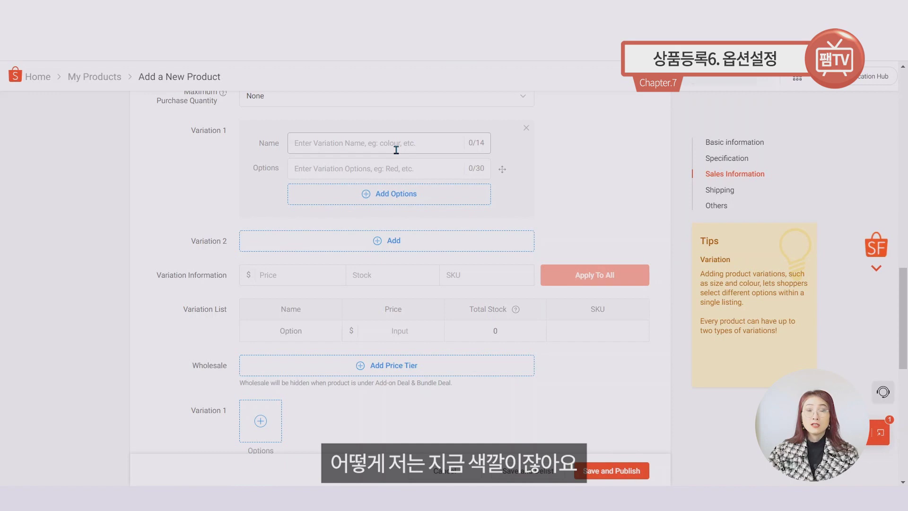
type("Colors")
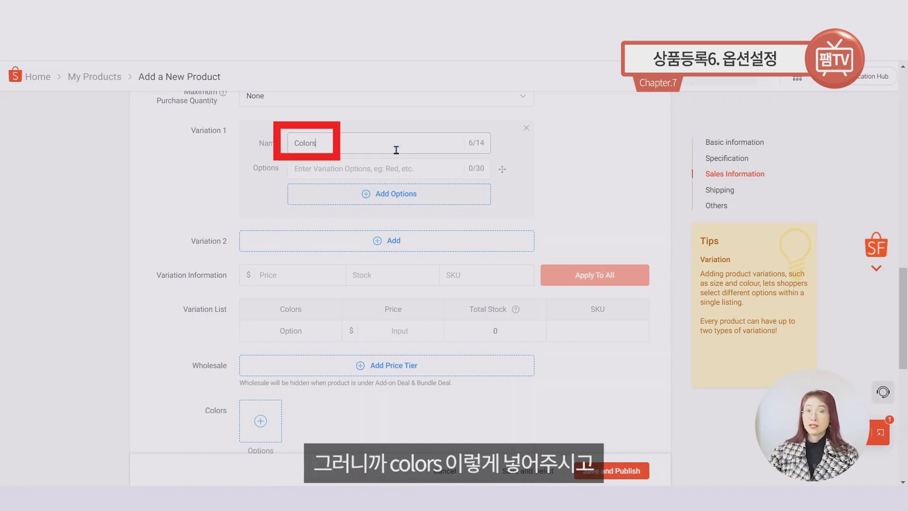
Step: Enter Red, Orange and Pink as the options of the Colors variation
left_click(324, 171)
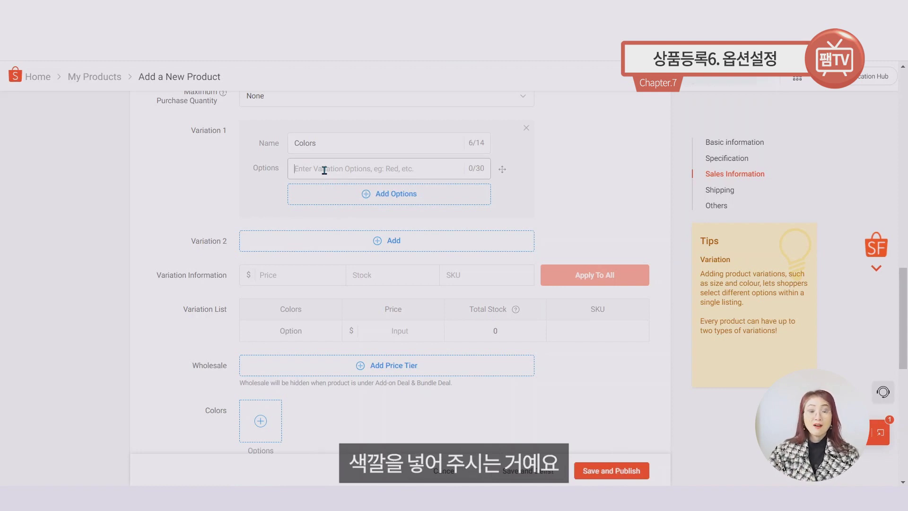
type("Red")
scroll(349, 262, "up", 1)
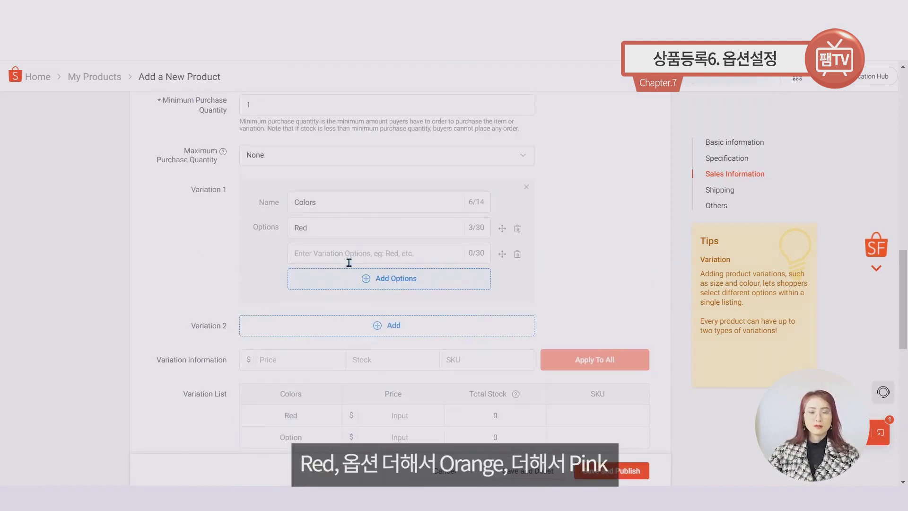
left_click(335, 257)
type("Orange")
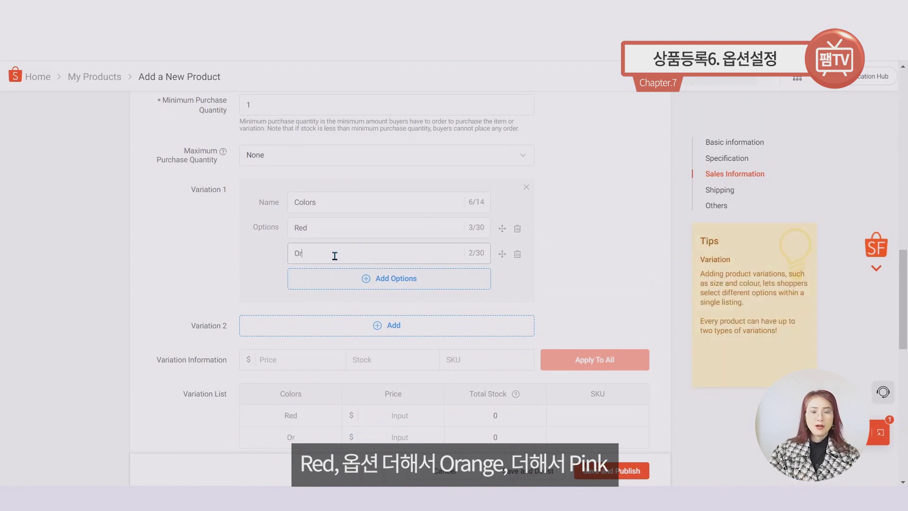
left_click(352, 278)
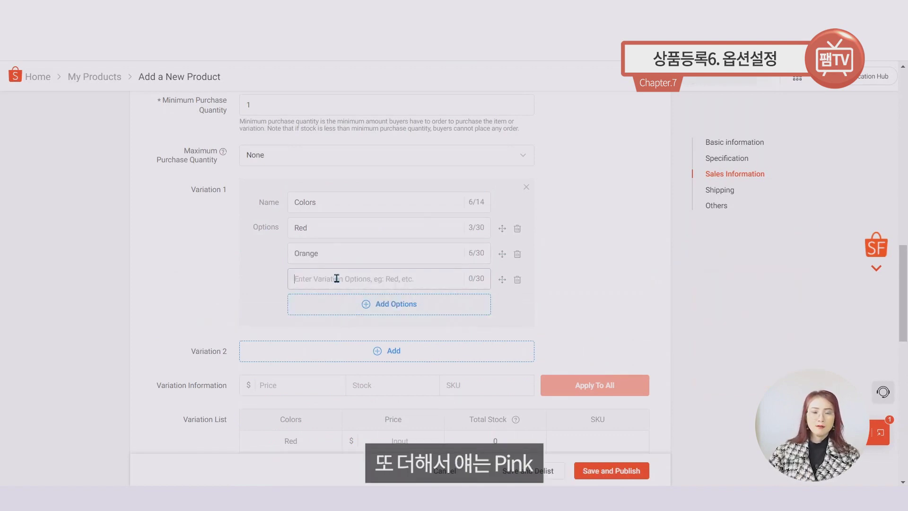
left_click(336, 278)
type("Pink")
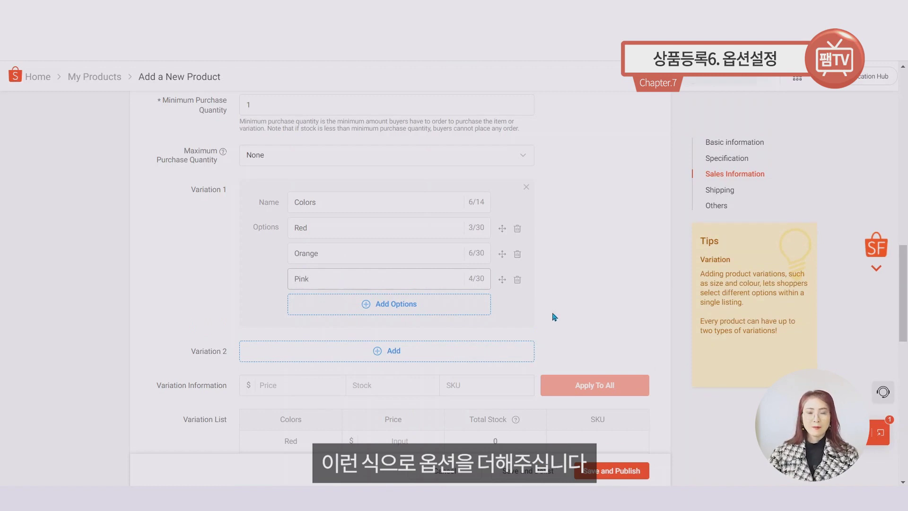
Step: Add a second variation named Size with the options 300g and 150g
left_click_drag(190, 190, 229, 190)
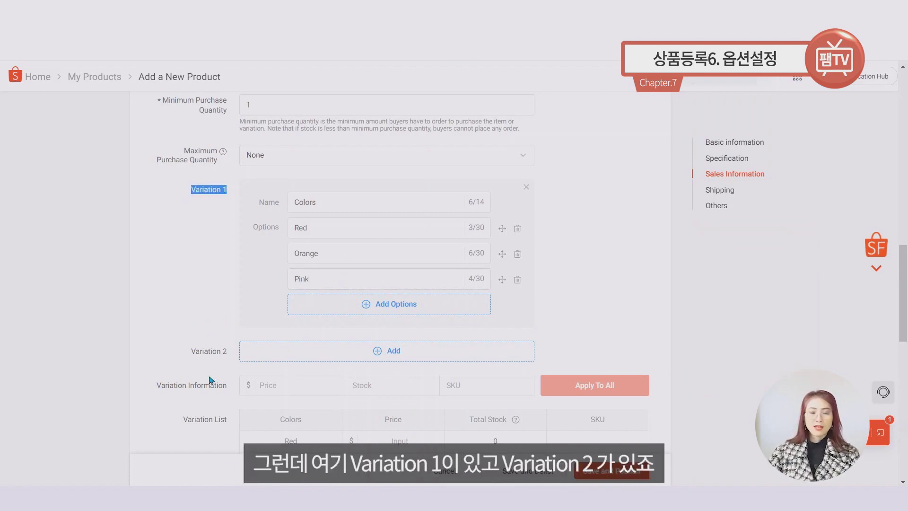
left_click_drag(191, 351, 226, 352)
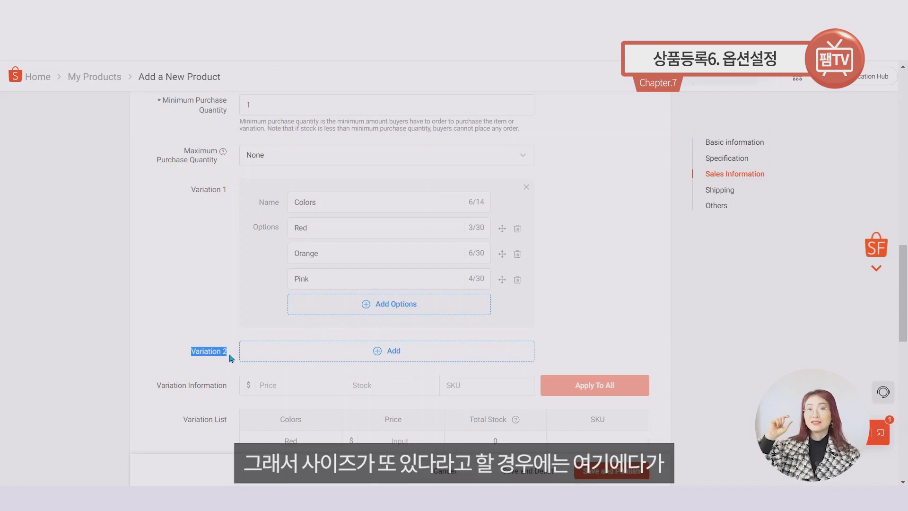
left_click(383, 354)
left_click(341, 367)
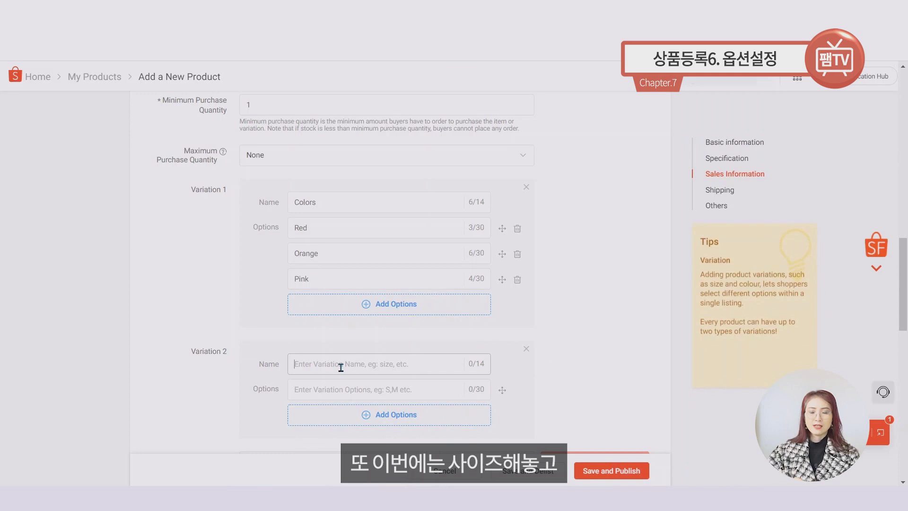
type("Size")
key("Tab")
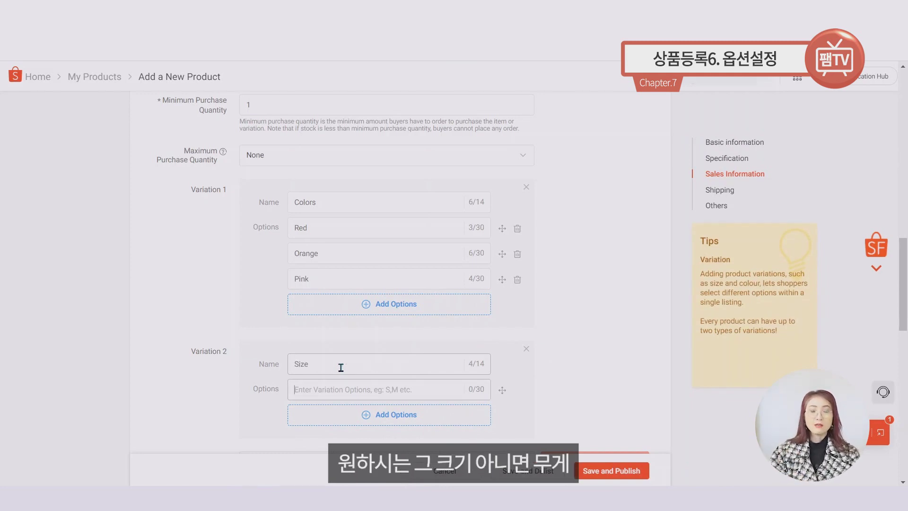
type("300g")
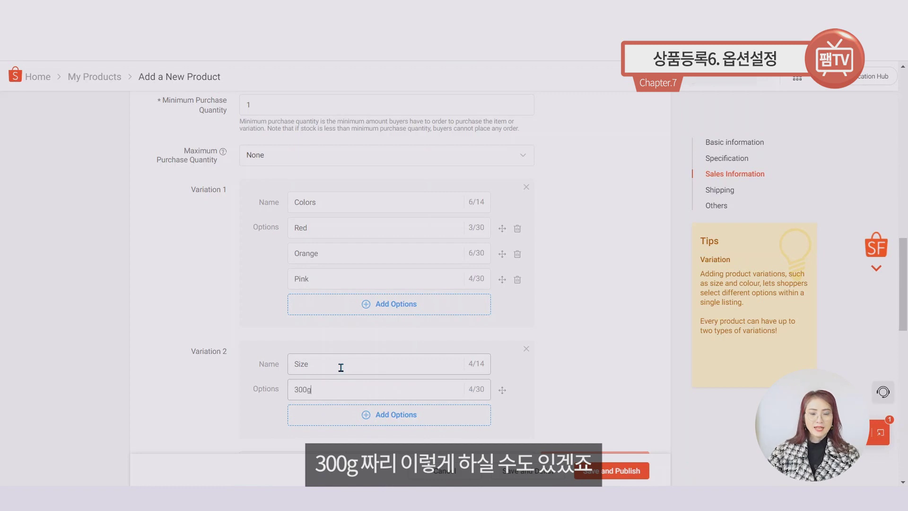
left_click(382, 415)
type("150g")
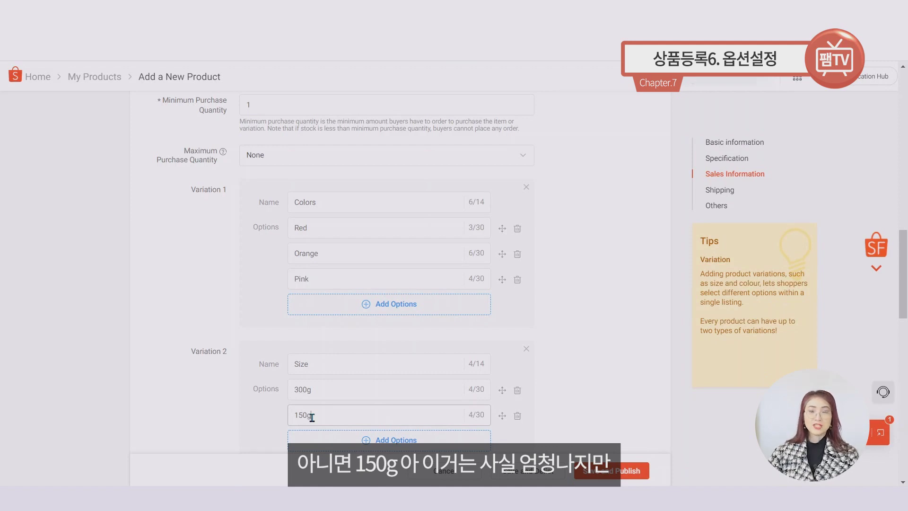
Step: Review the Variation List that combines the Colors and Size options with price, stock and SKU
scroll(381, 406, "down", 1)
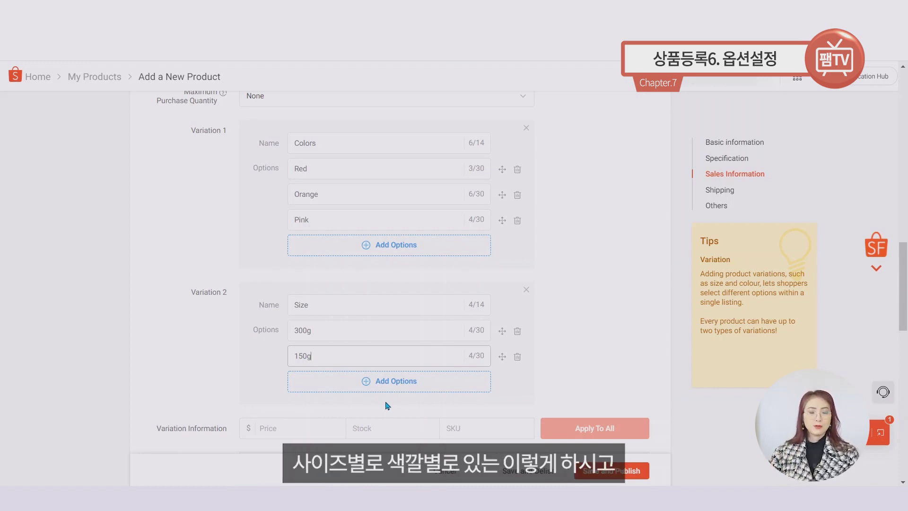
scroll(490, 351, "down", 2)
scroll(236, 336, "down", 1)
scroll(170, 374, "down", 1)
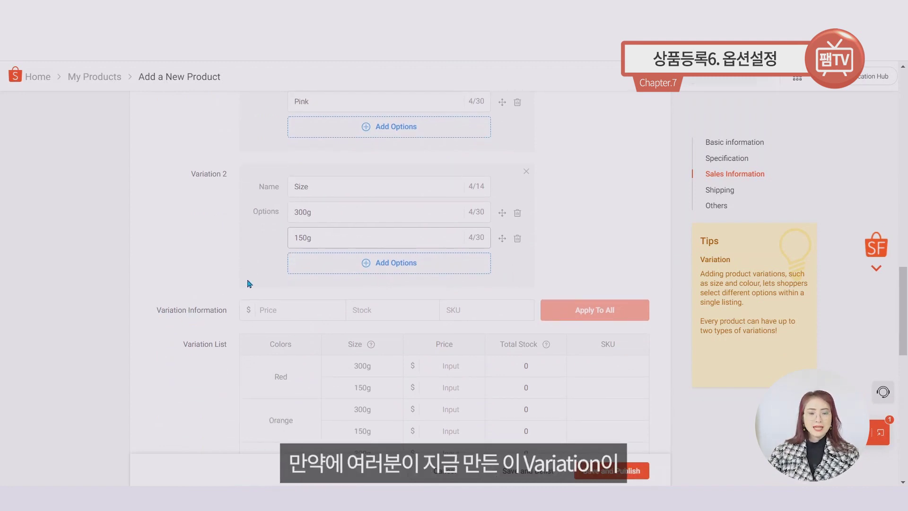
scroll(194, 235, "up", 3)
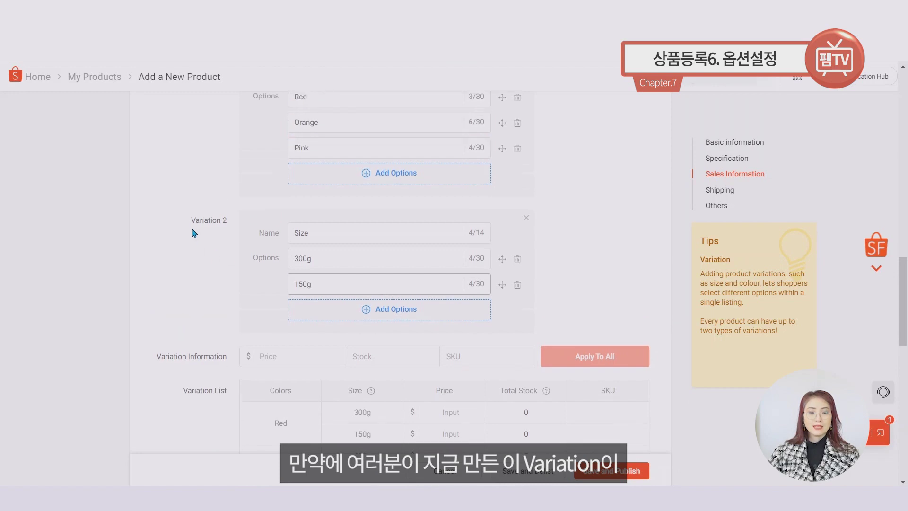
Step: Apply a price of $24 and a stock of 100 to all color and size variations
scroll(222, 277, "down", 4)
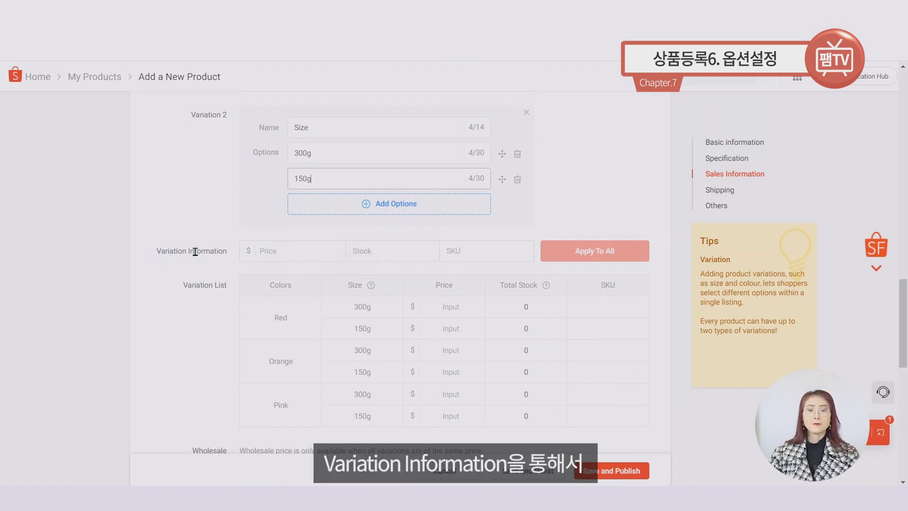
left_click(285, 254)
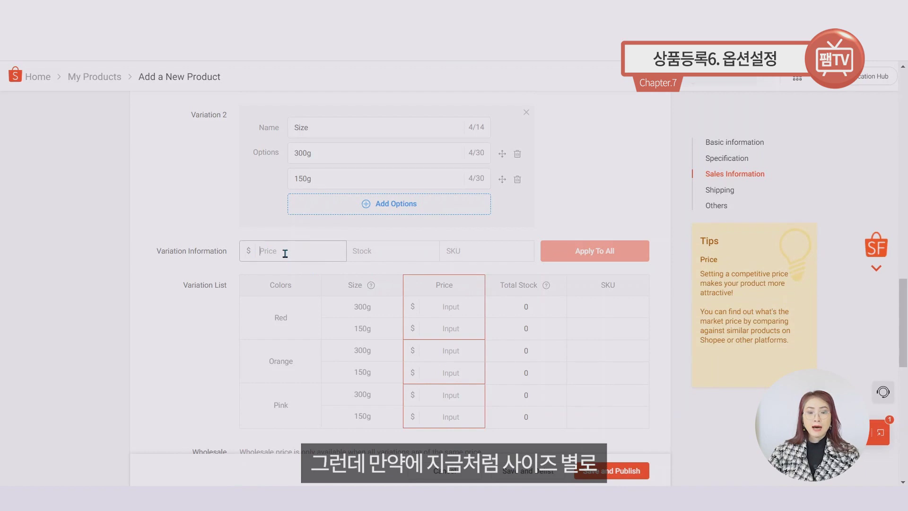
scroll(286, 255, "up", 1)
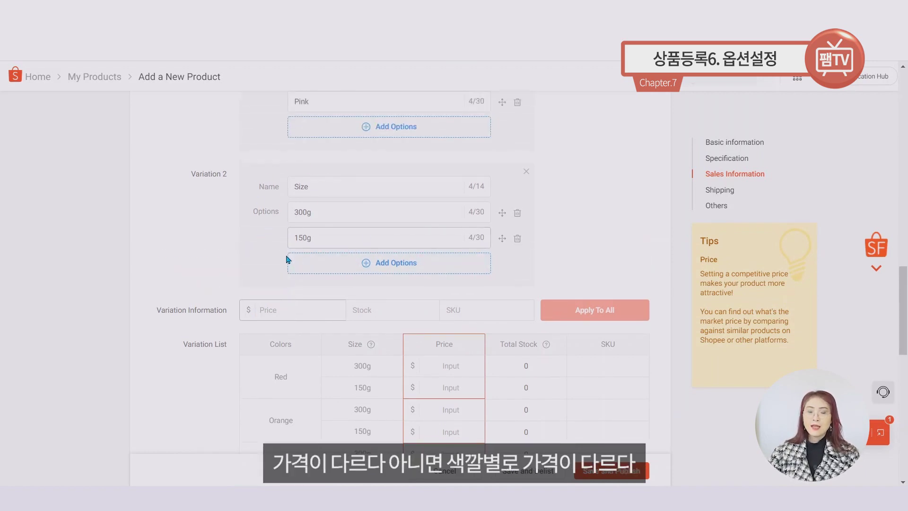
scroll(291, 259, "up", 2)
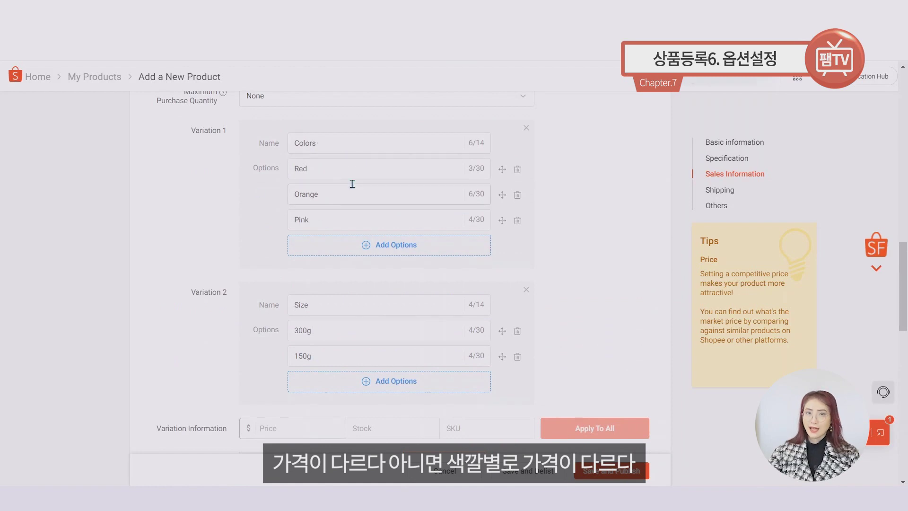
scroll(341, 208, "down", 3)
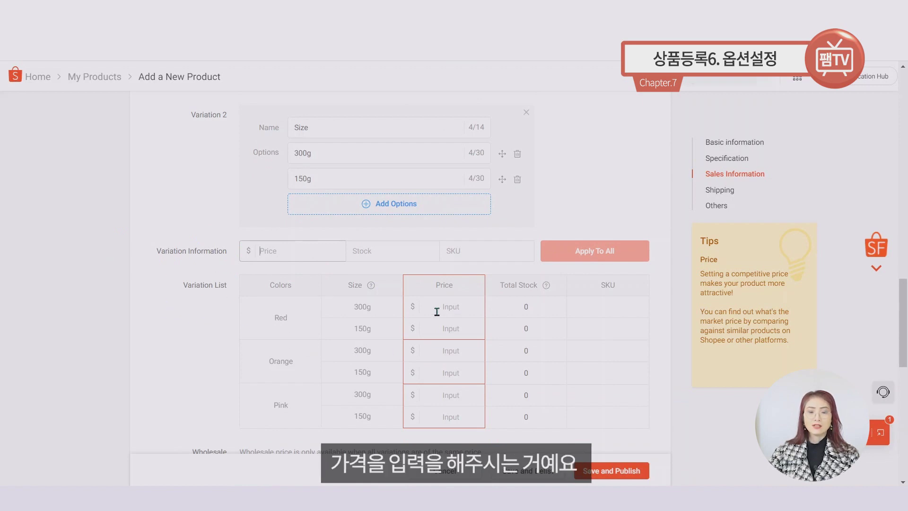
left_click(273, 252)
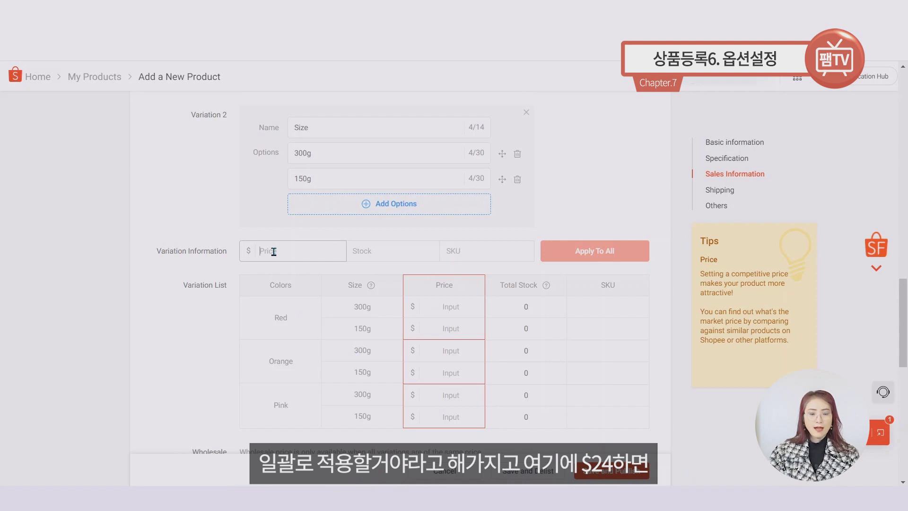
type("24")
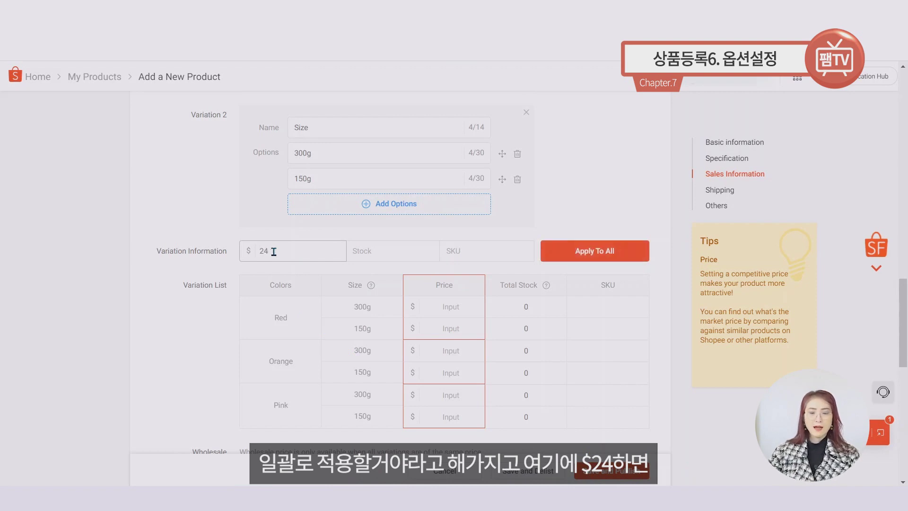
left_click(400, 251)
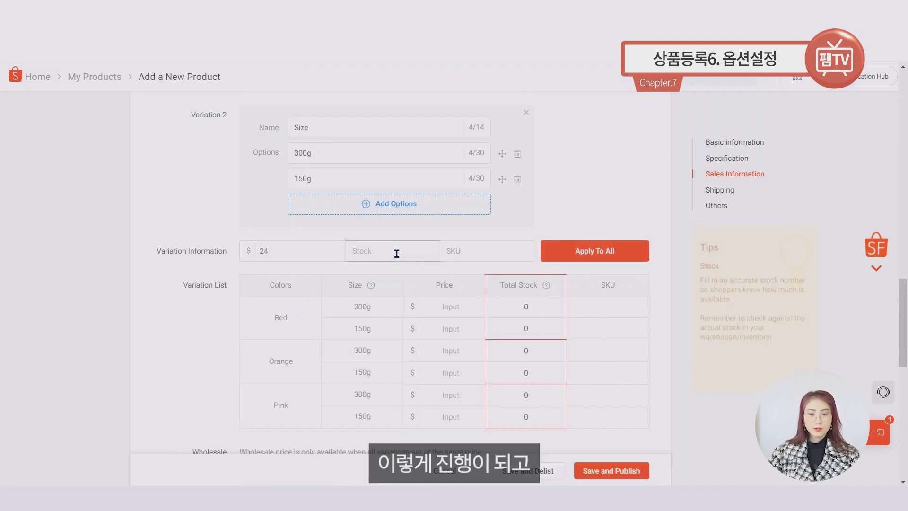
type("100")
left_click(598, 254)
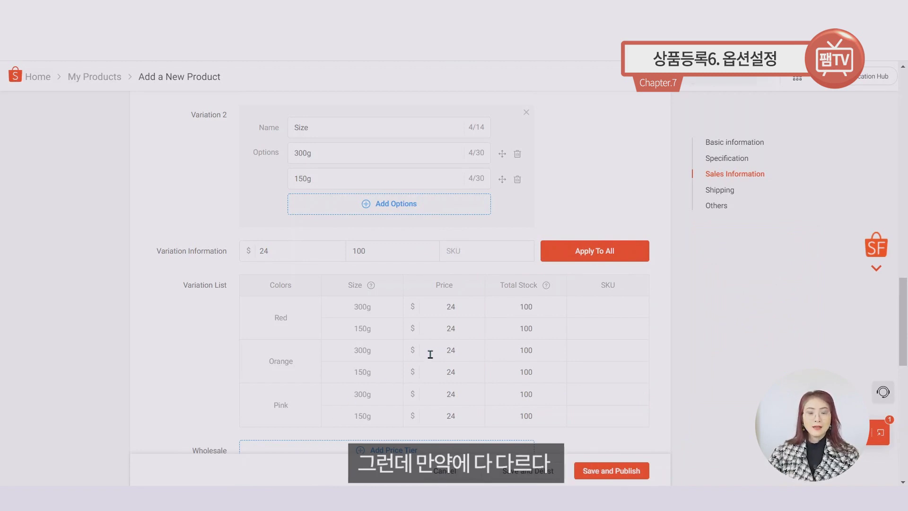
Step: Set the price of the Red 150g and Orange 150g variations to $20 in the Variation List
left_click(467, 326)
left_click_drag(464, 326, 387, 330)
type("20")
left_click_drag(447, 371, 372, 371)
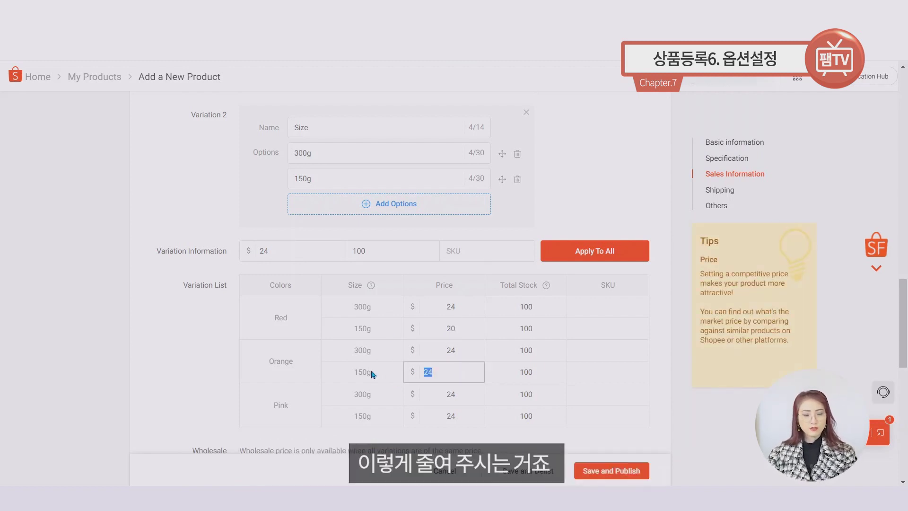
type("20")
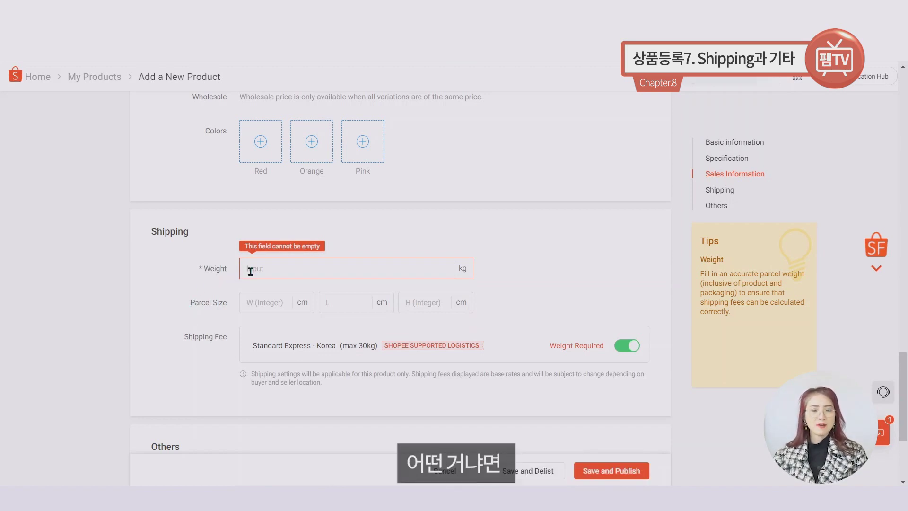
Step: Set the shipping weight of the product to 0.3 kg
double_click(462, 268)
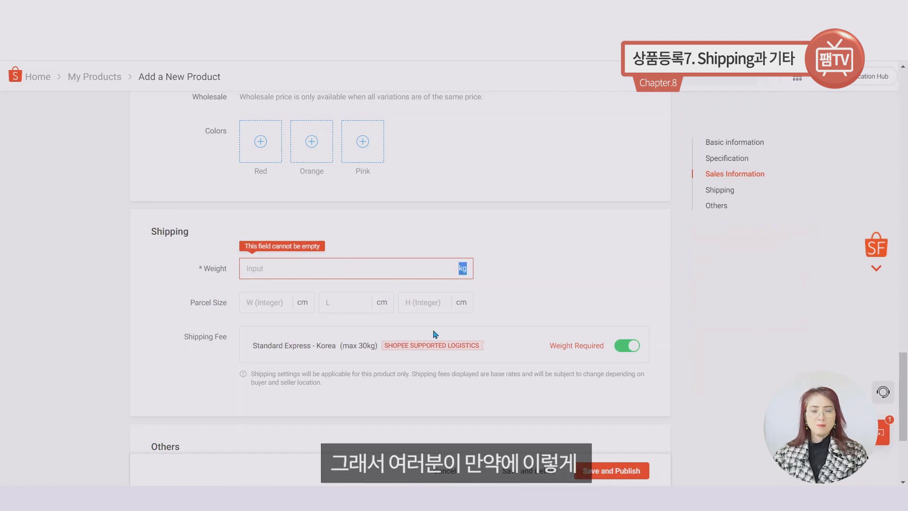
left_click(276, 269)
type("300")
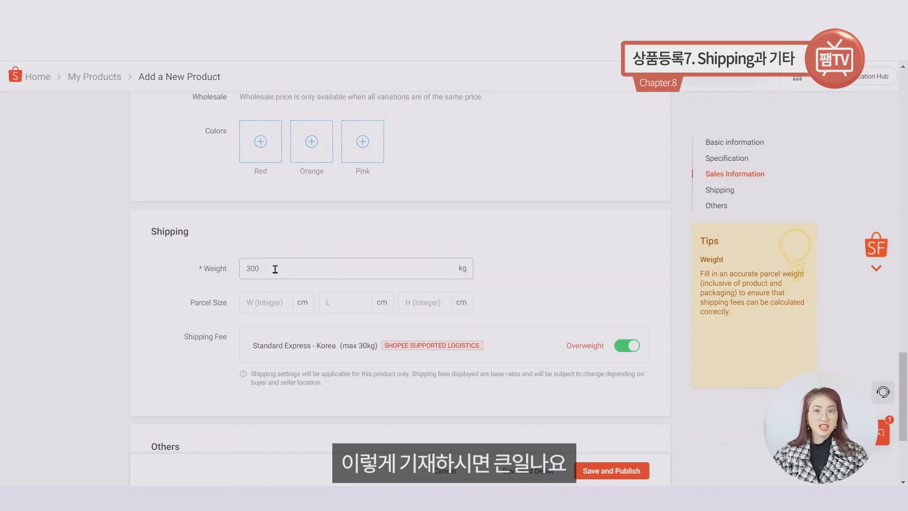
key("BackSpace")
key("BackSpace")
key("BackSpace")
type("0.3")
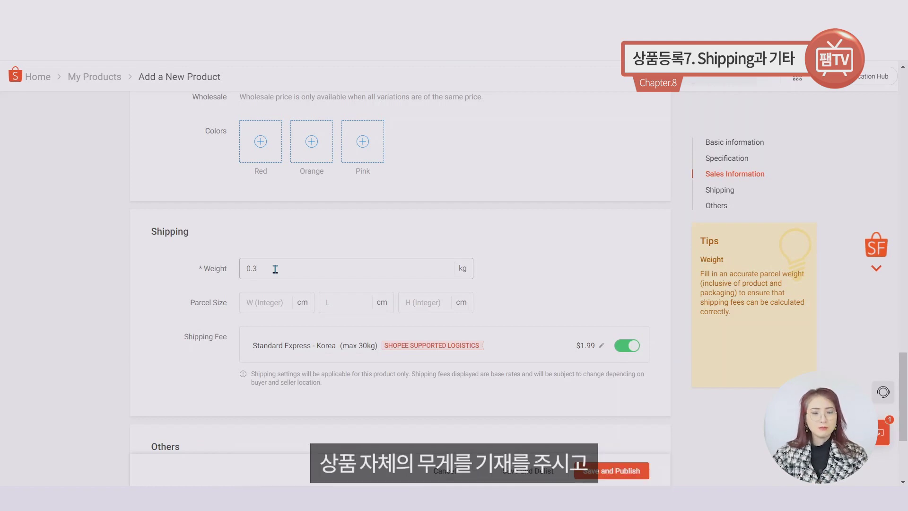
Step: Set the parcel size to 15 cm wide, 10 cm long and 10 cm high
left_click(256, 302)
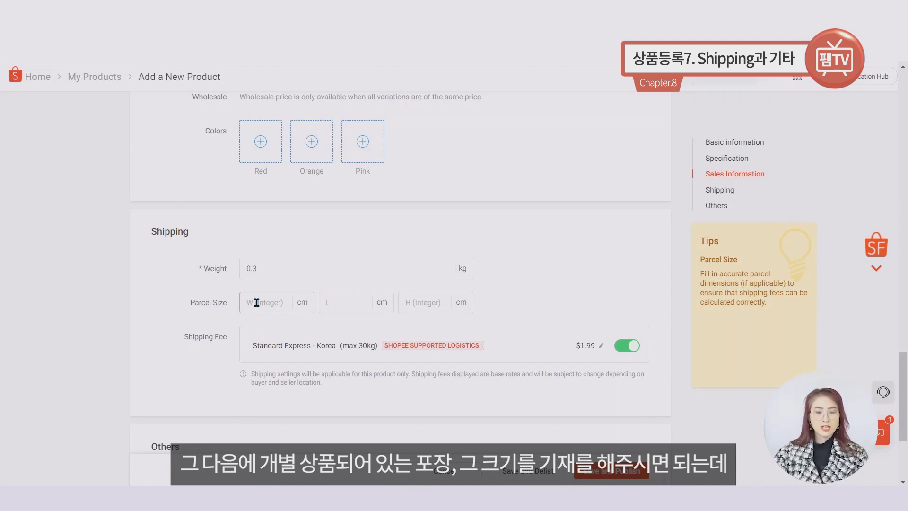
type("15")
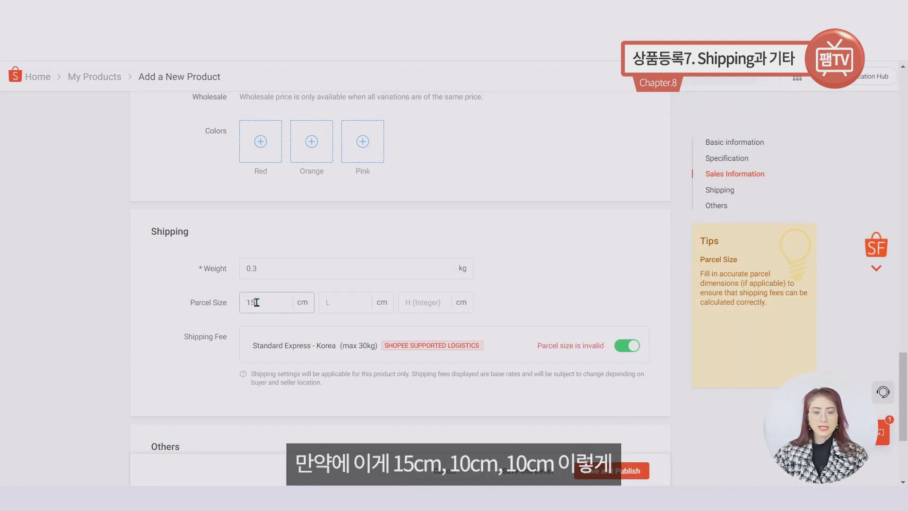
key("Tab")
type("10")
key("Tab")
type("10")
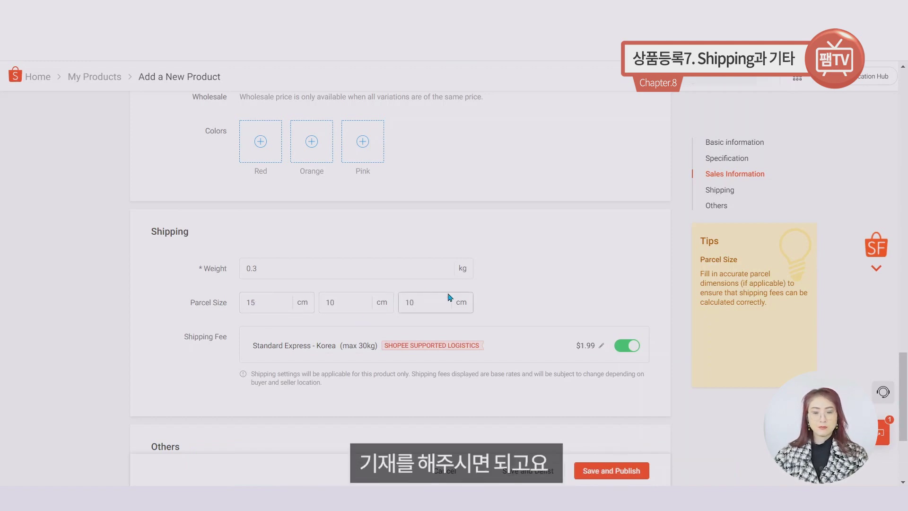
left_click(524, 299)
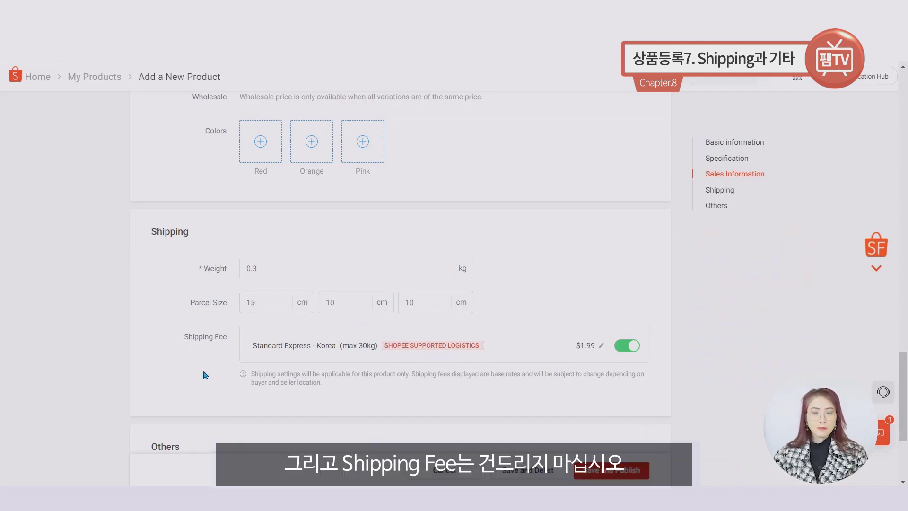
Step: Try Pre-Order set to Yes to compare its shipping days, and set it back to No
scroll(456, 393, "down", 4)
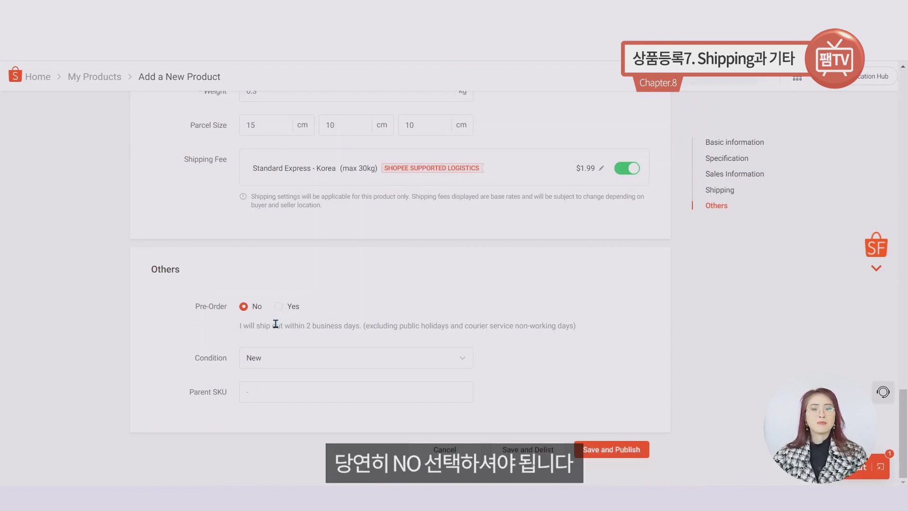
left_click(280, 308)
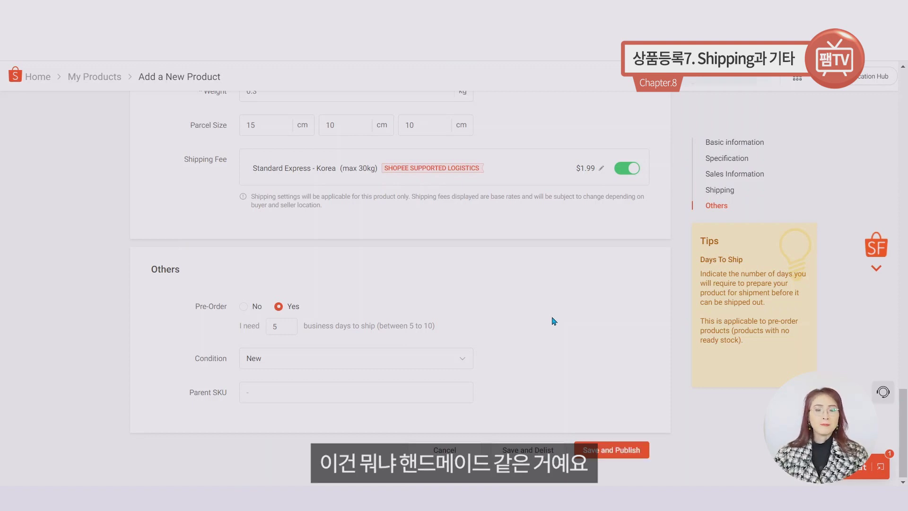
left_click(243, 307)
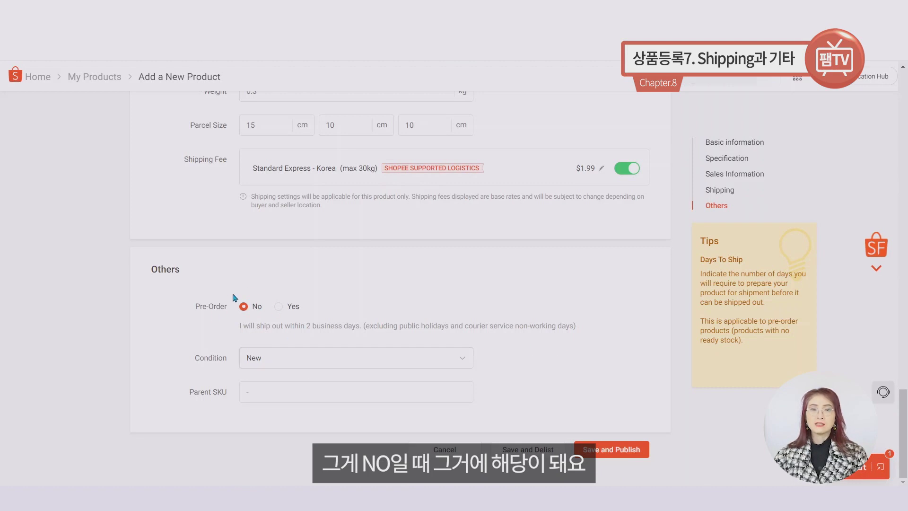
left_click(279, 307)
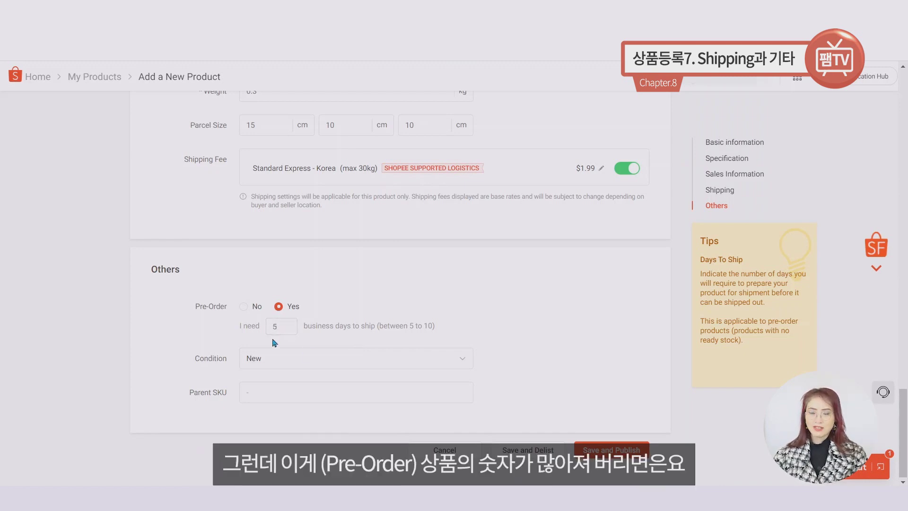
left_click(243, 308)
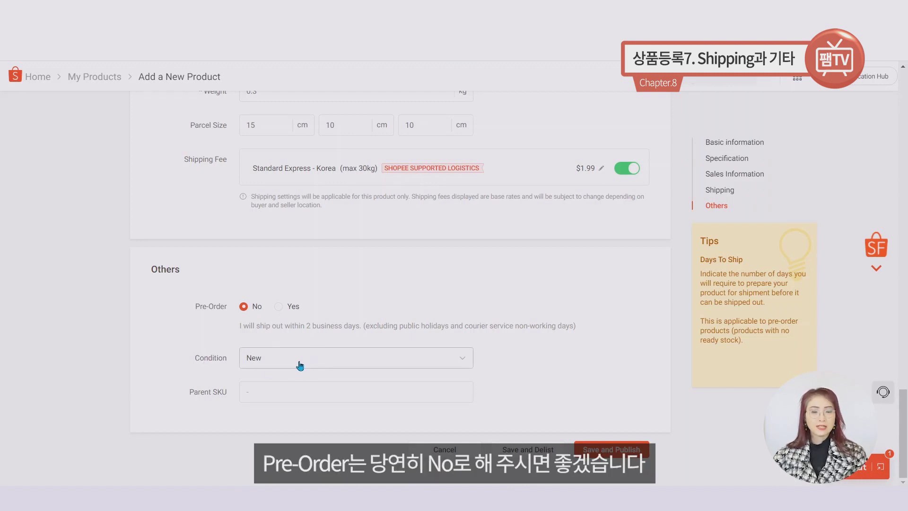
Step: Enter FAEM_MU as the Parent SKU of the product
left_click(268, 391)
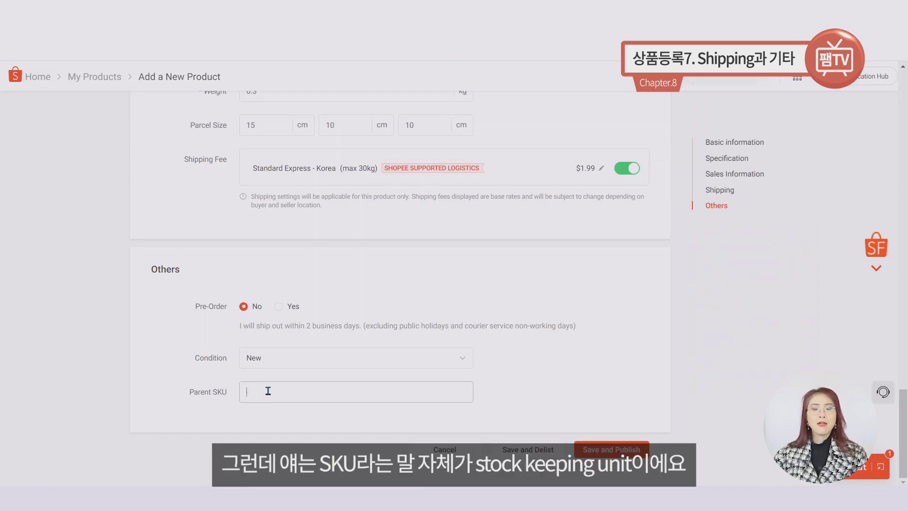
left_click_drag(210, 394, 229, 400)
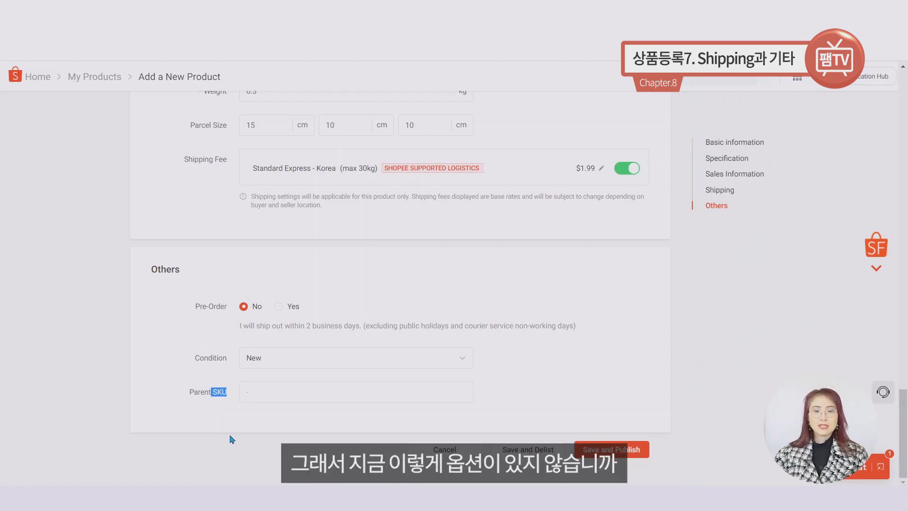
scroll(231, 439, "up", 20)
scroll(314, 405, "down", 12)
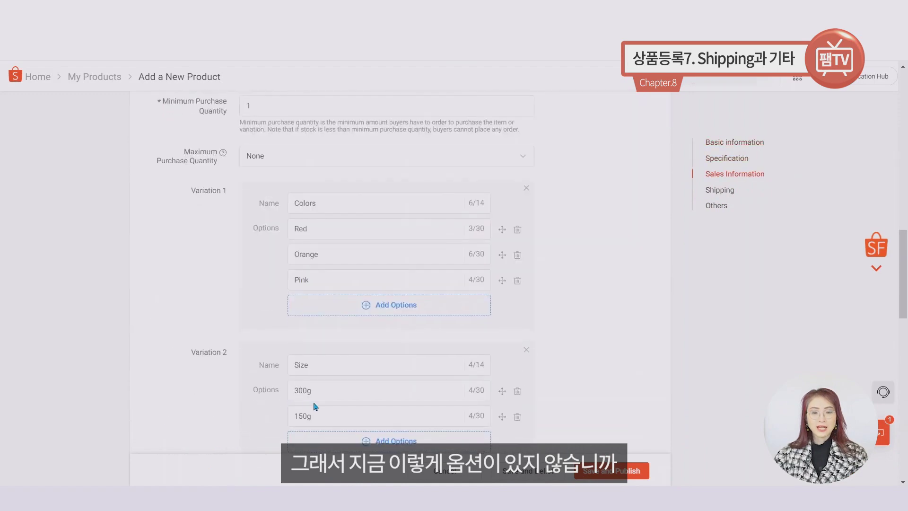
scroll(415, 395, "down", 10)
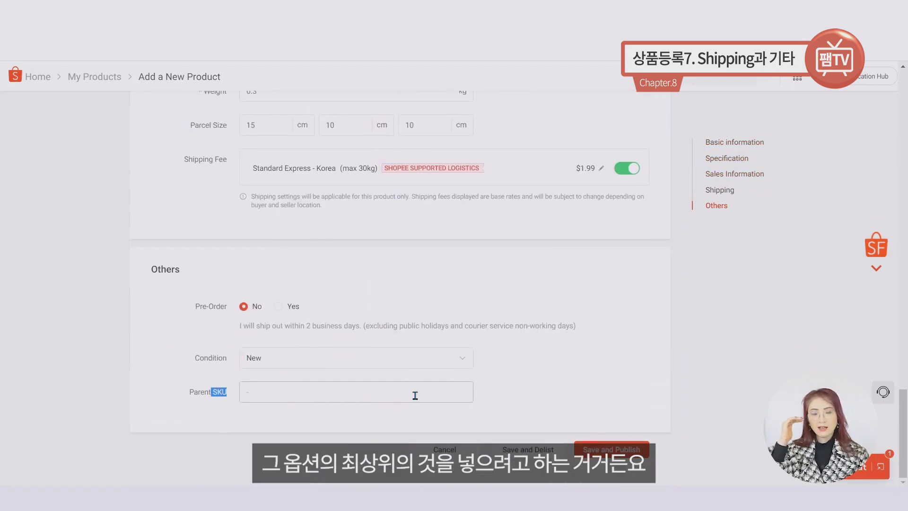
left_click(415, 395)
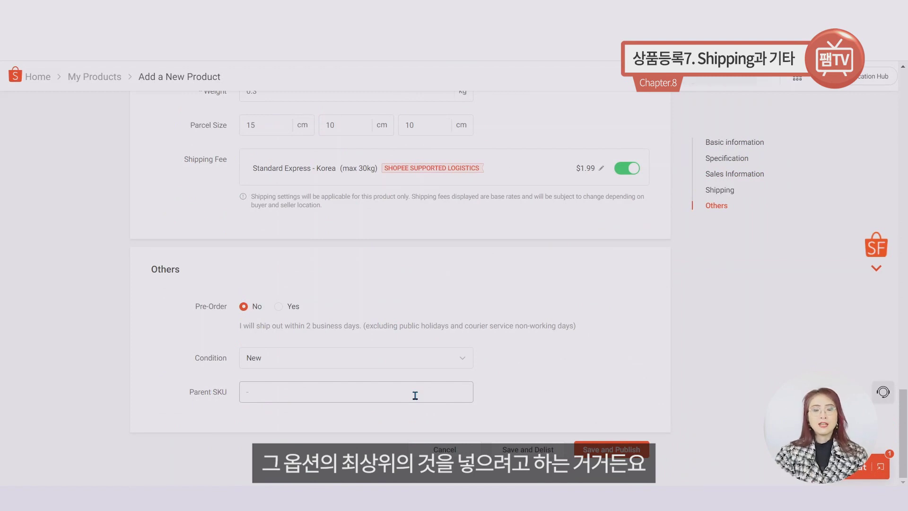
key("Caps_Lock")
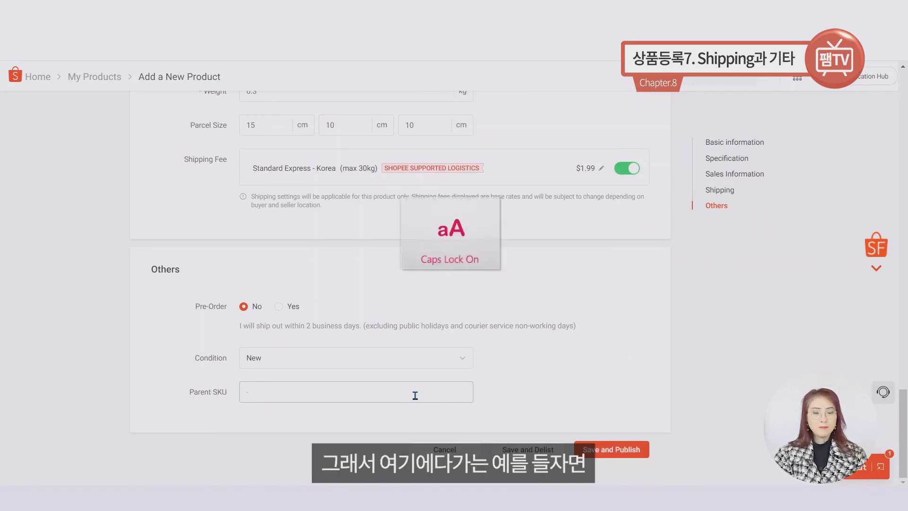
type("FAEM_MU")
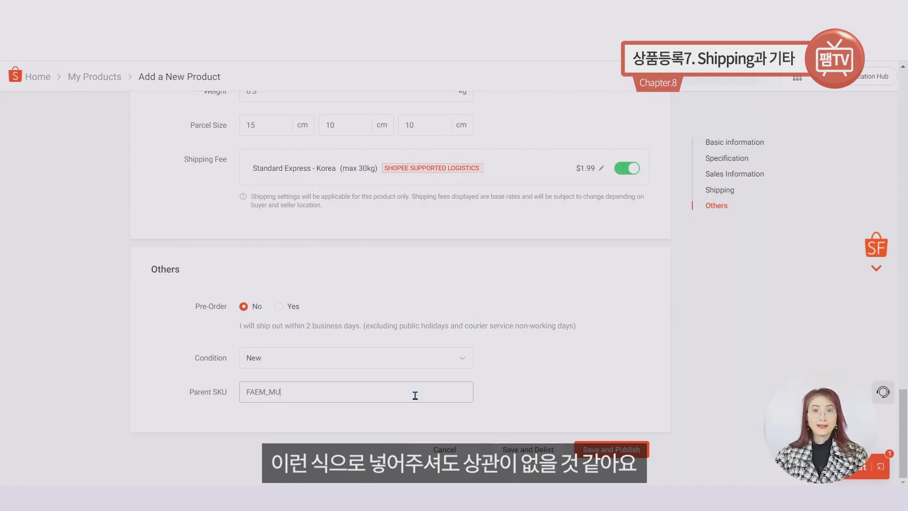
left_click_drag(415, 395, 205, 402)
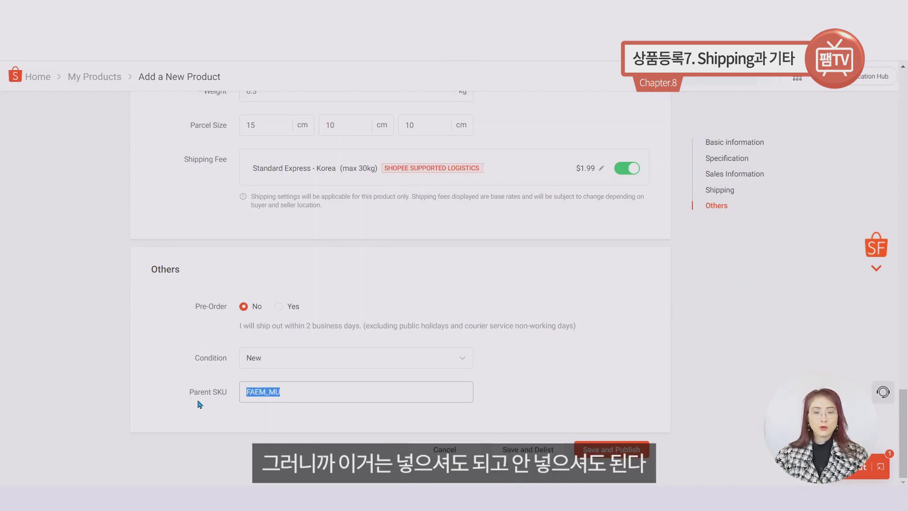